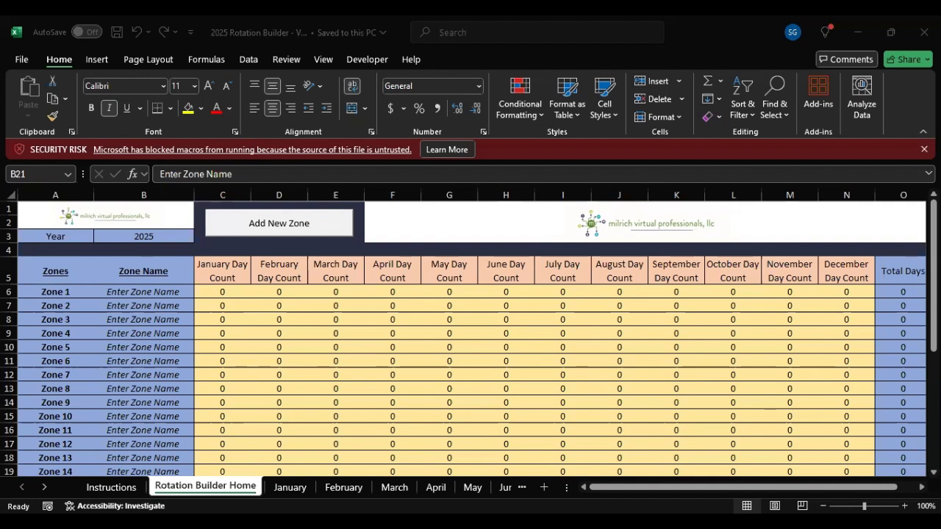
pyautogui.click(216, 152)
pyautogui.click(216, 152)
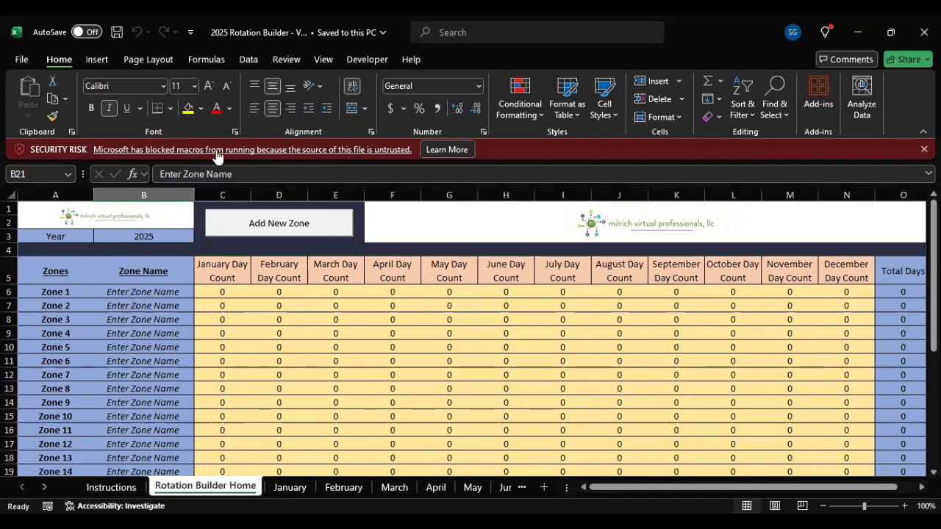
pyautogui.click(217, 152)
pyautogui.click(217, 152)
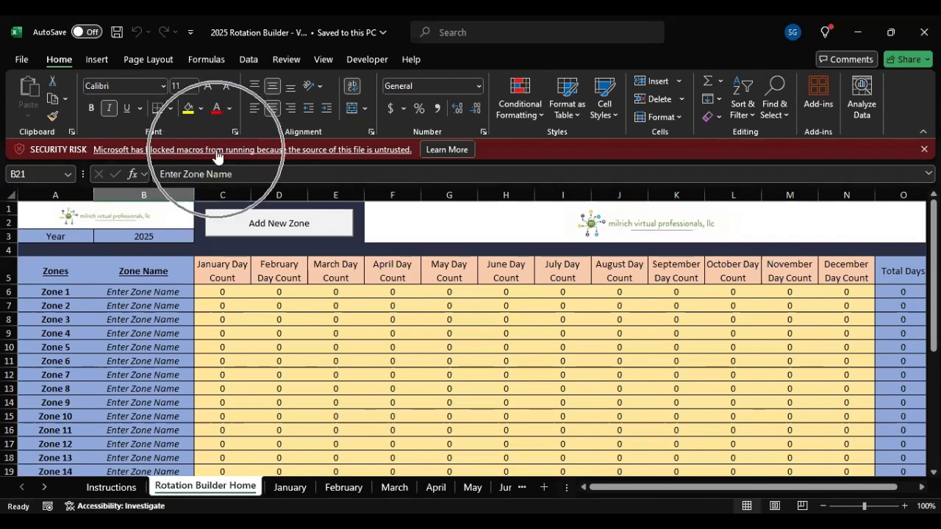
pyautogui.click(217, 152)
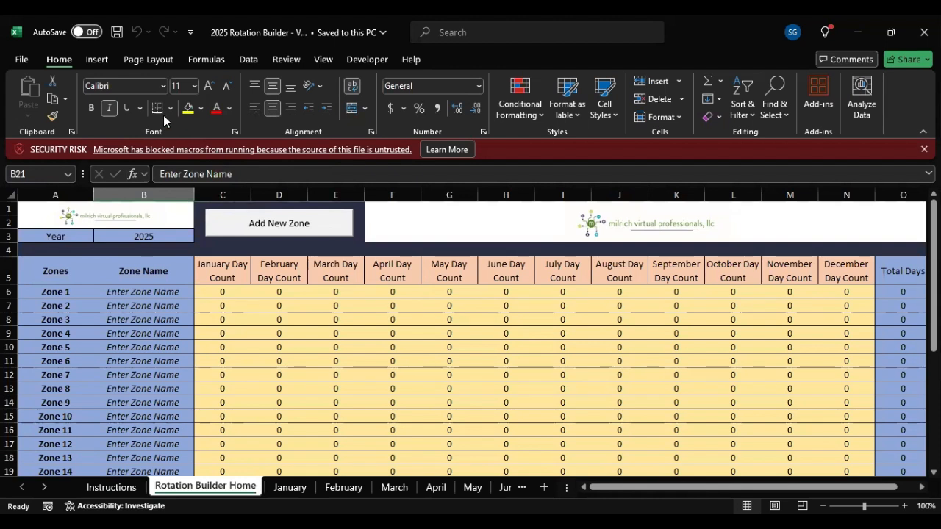
# Open the Trusted Locations settings in Excel's Trust Center
pyautogui.click(27, 62)
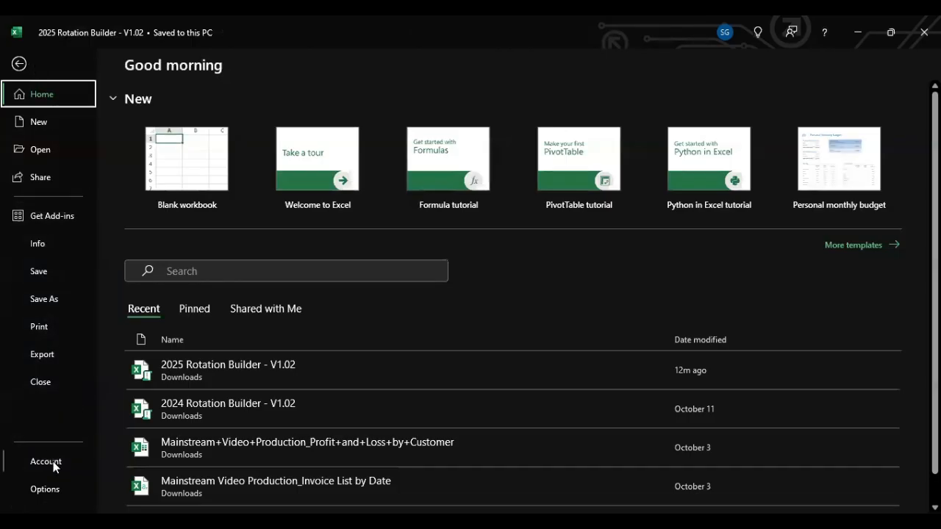
pyautogui.click(55, 489)
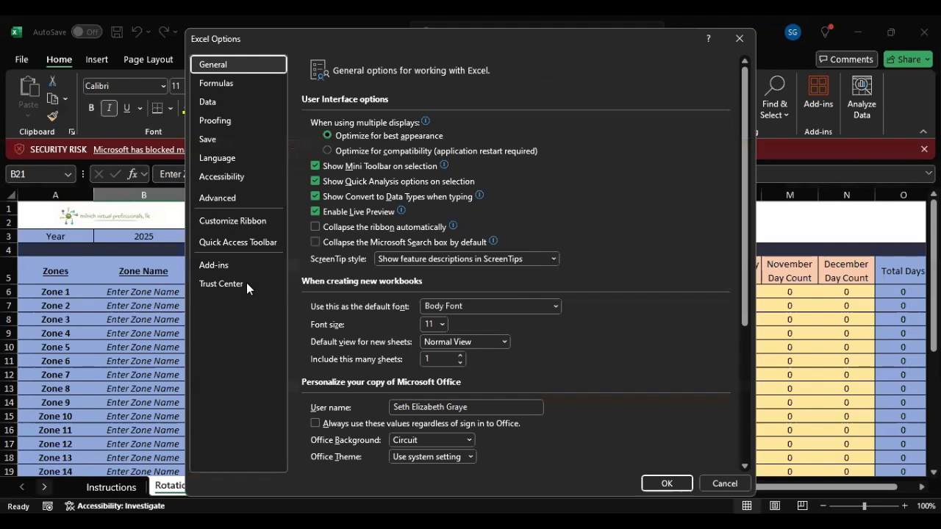
pyautogui.click(246, 284)
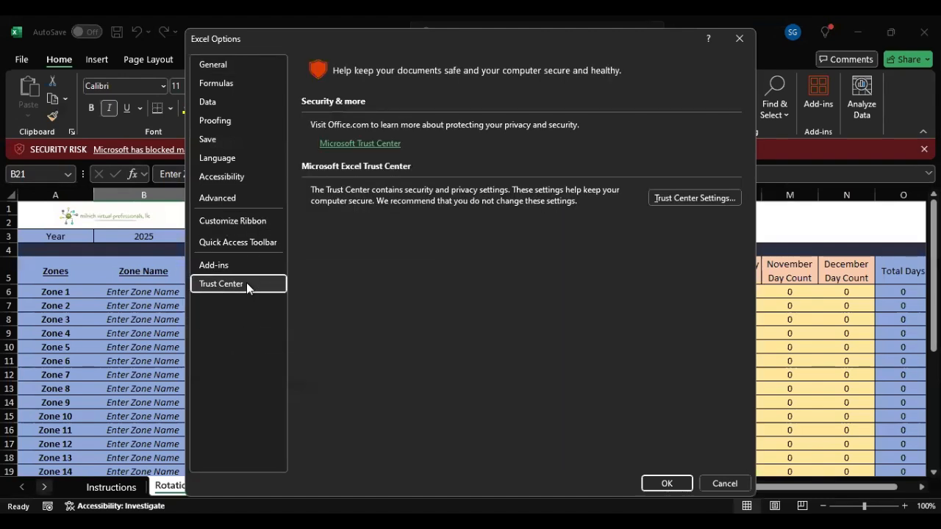
pyautogui.click(679, 198)
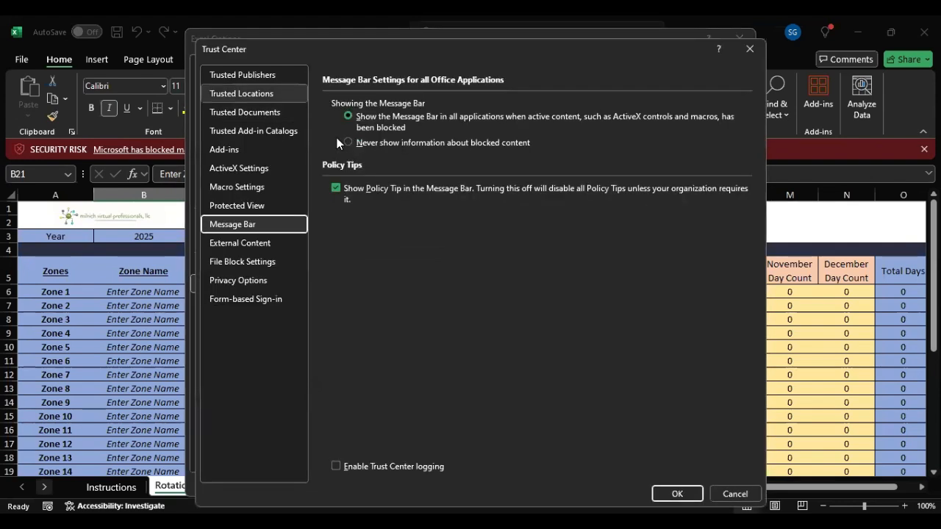
pyautogui.click(254, 93)
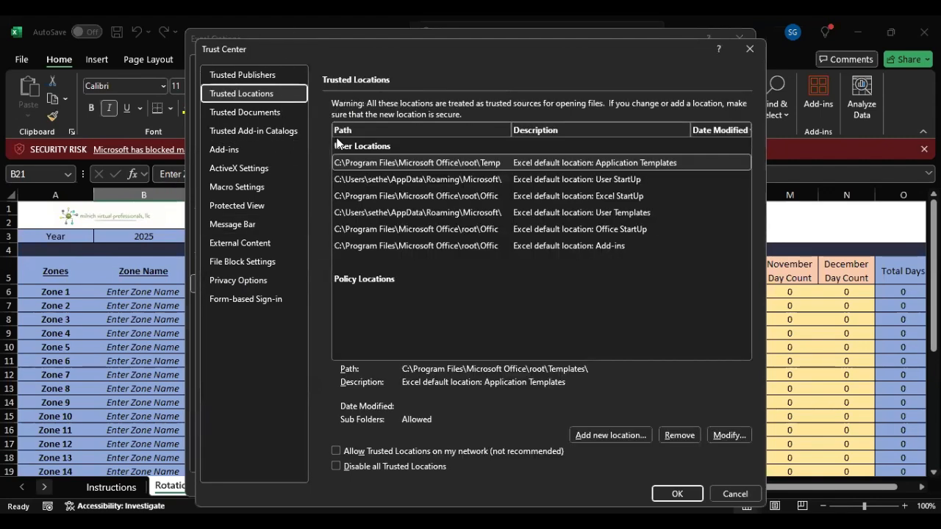
# Add the Downloads folder as a new trusted location without trusting its subfolders, and confirm the Trust Center and Excel options
pyautogui.click(609, 434)
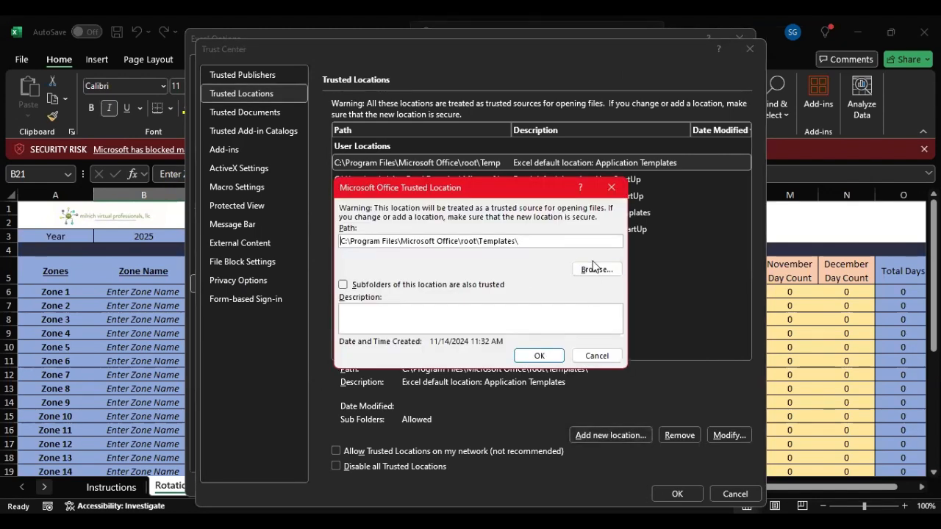
pyautogui.click(596, 268)
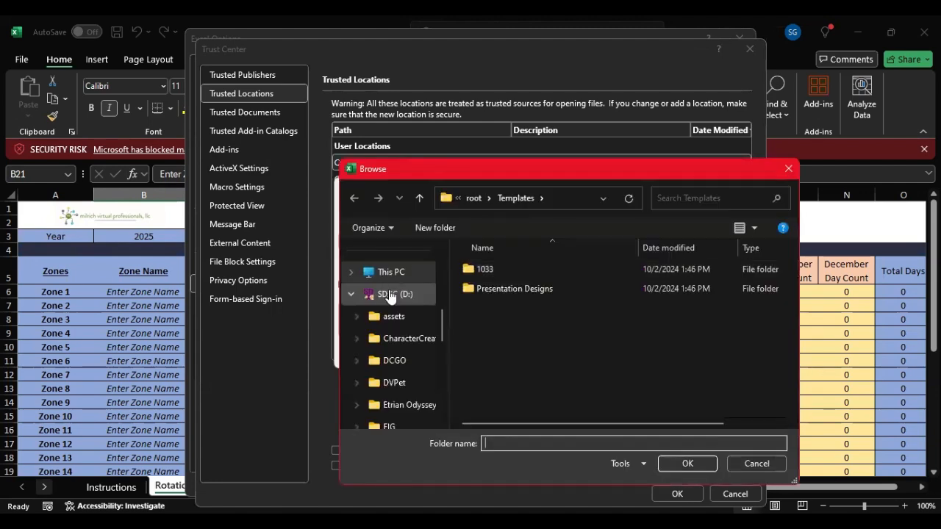
pyautogui.scroll(5, 395, 302)
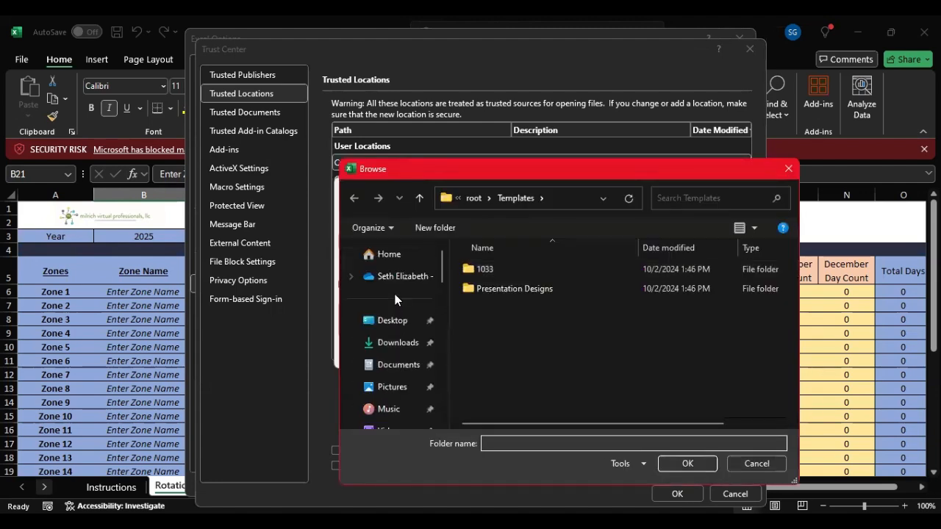
pyautogui.click(395, 346)
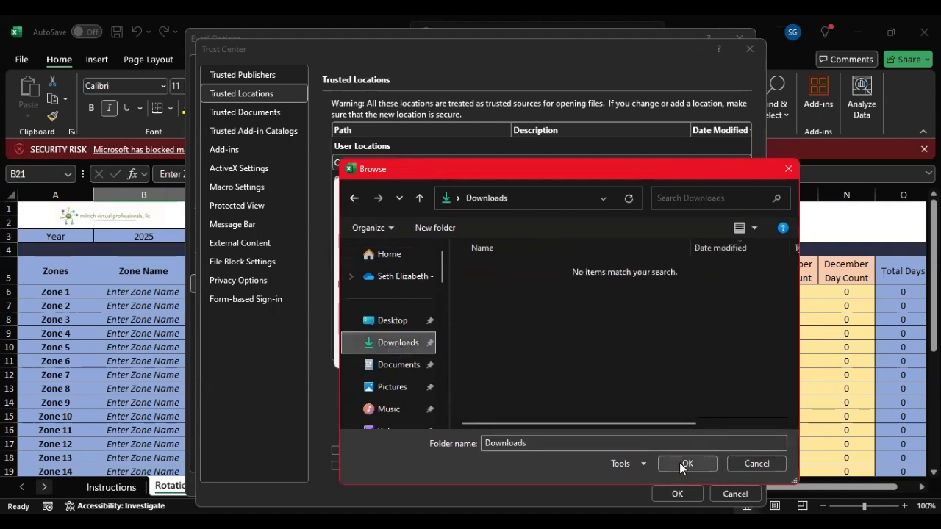
pyautogui.click(679, 463)
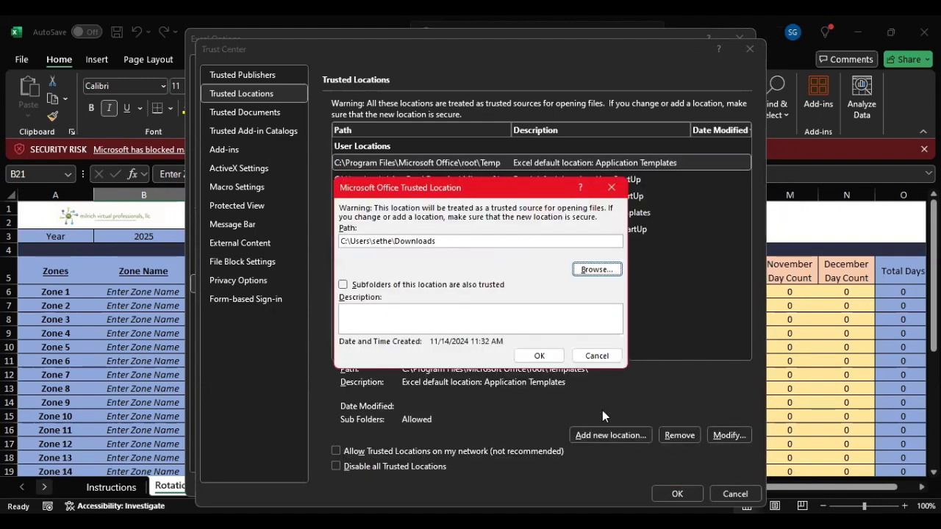
pyautogui.click(557, 356)
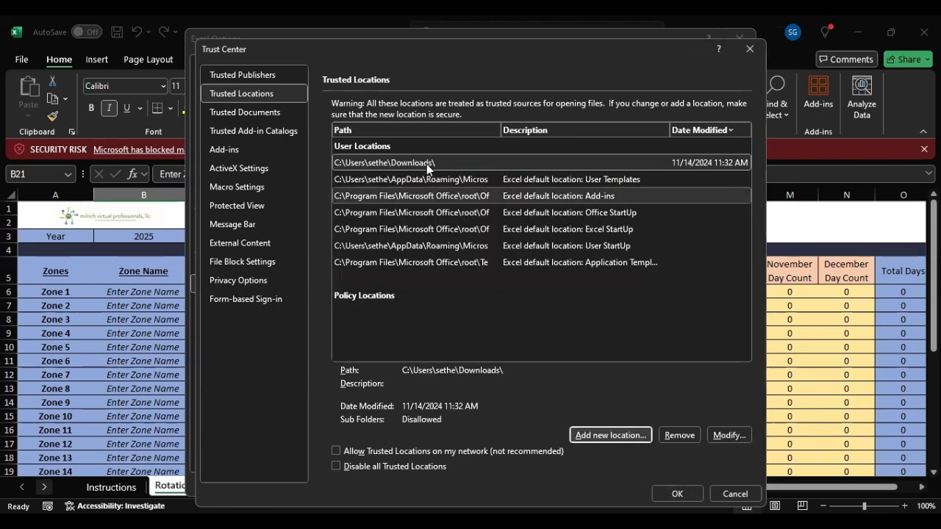
pyautogui.click(676, 494)
pyautogui.click(666, 483)
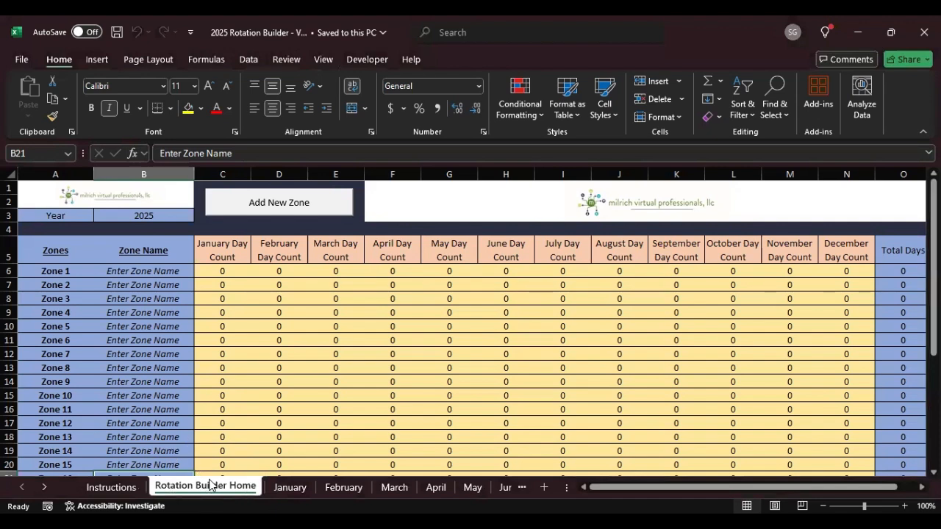
# Examine the Zone Name entries for Zones 1 to 20 and the day-type rows beneath them on the Rotation Builder Home sheet
pyautogui.click(161, 275)
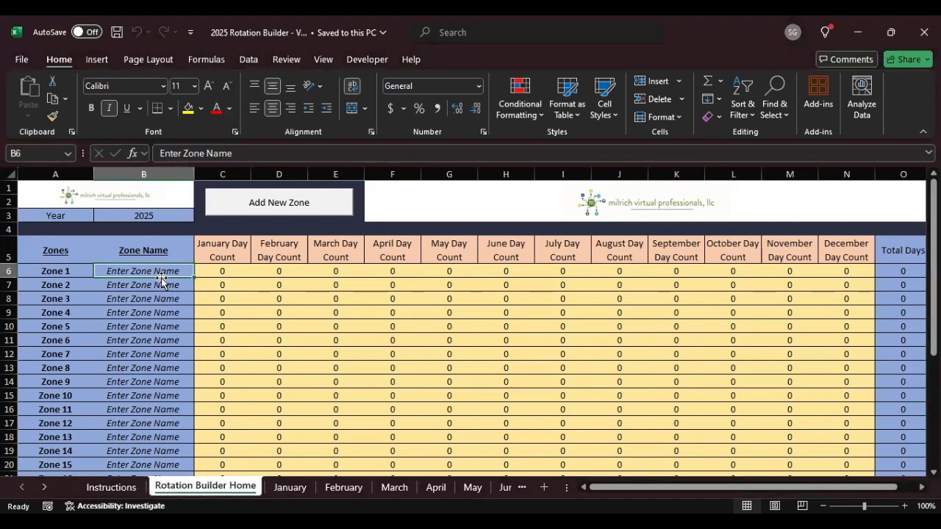
pyautogui.scroll(-4, 162, 279)
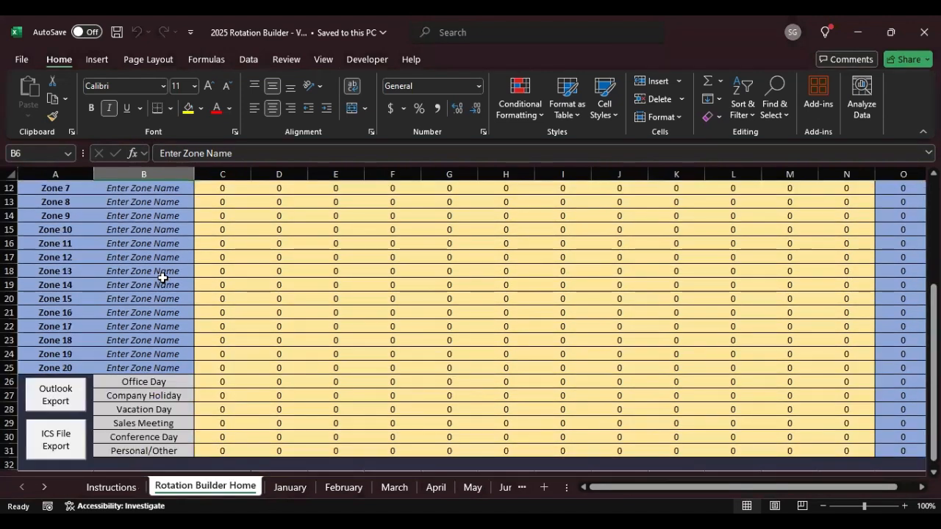
pyautogui.scroll(4, 164, 277)
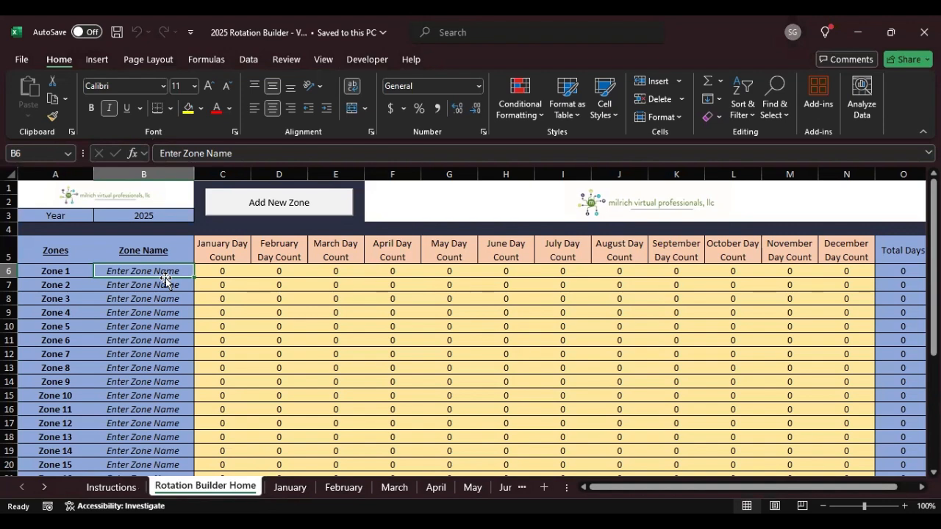
pyautogui.scroll(-2, 165, 278)
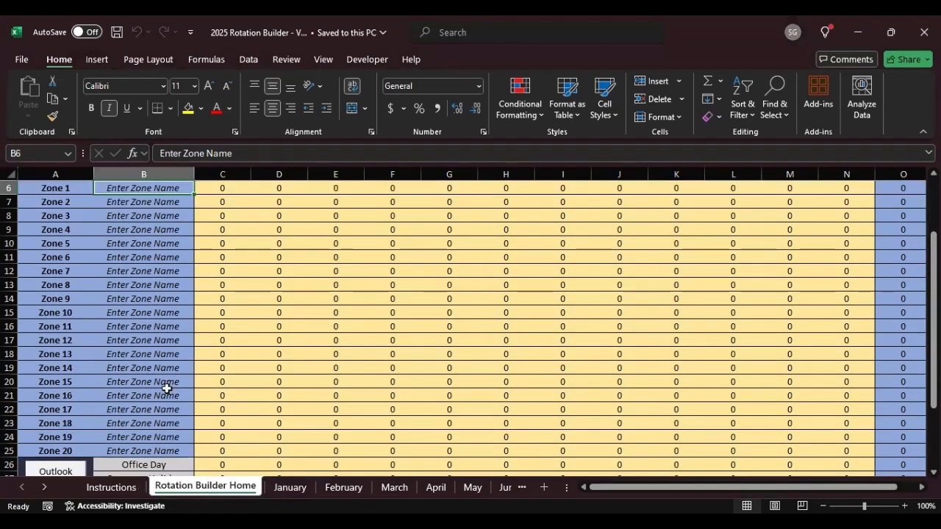
pyautogui.keyDown('shift'); pyautogui.click(172, 451); pyautogui.keyUp('shift')
pyautogui.scroll(2, 168, 392)
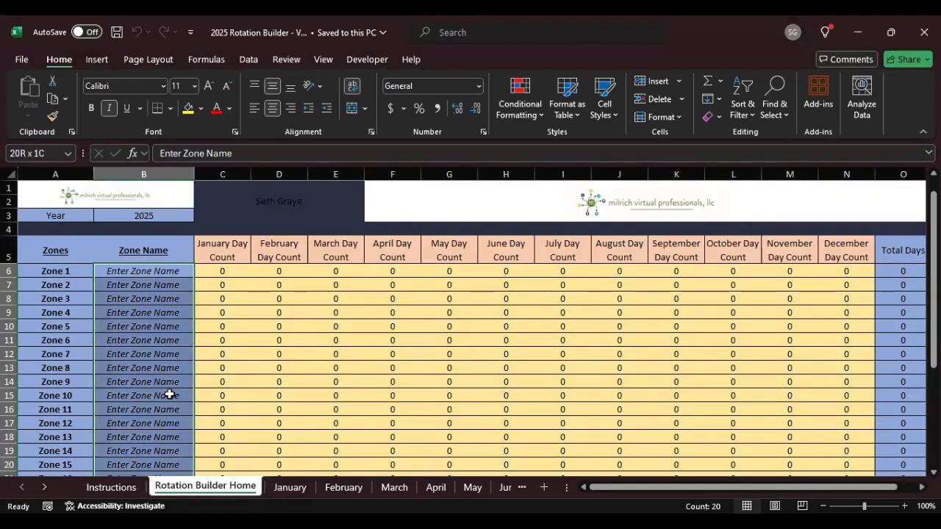
pyautogui.scroll(-3, 166, 360)
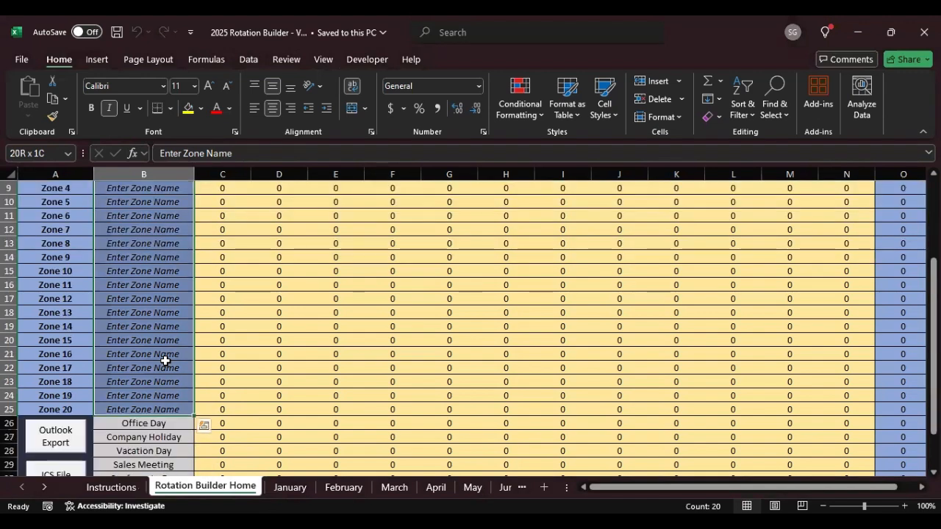
pyautogui.scroll(2, 165, 359)
pyautogui.scroll(1, 159, 272)
pyautogui.click(159, 272)
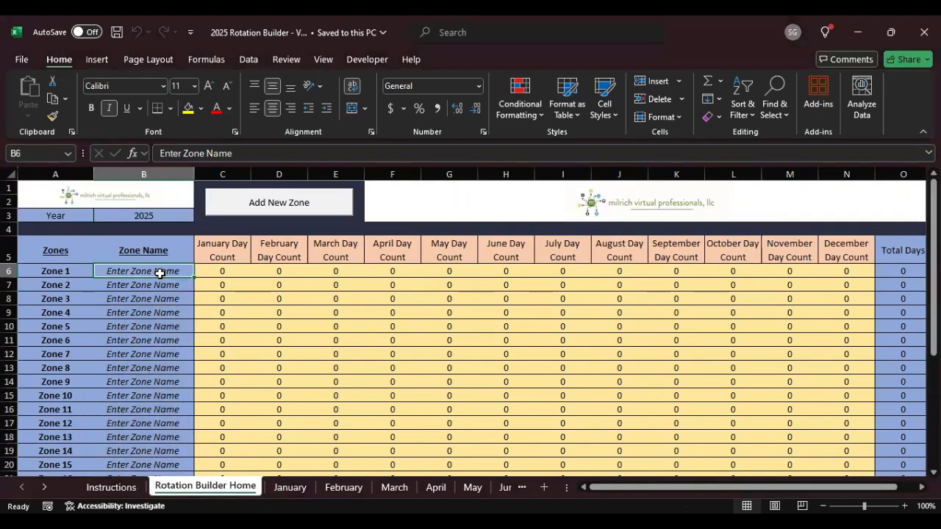
pyautogui.scroll(-1, 162, 342)
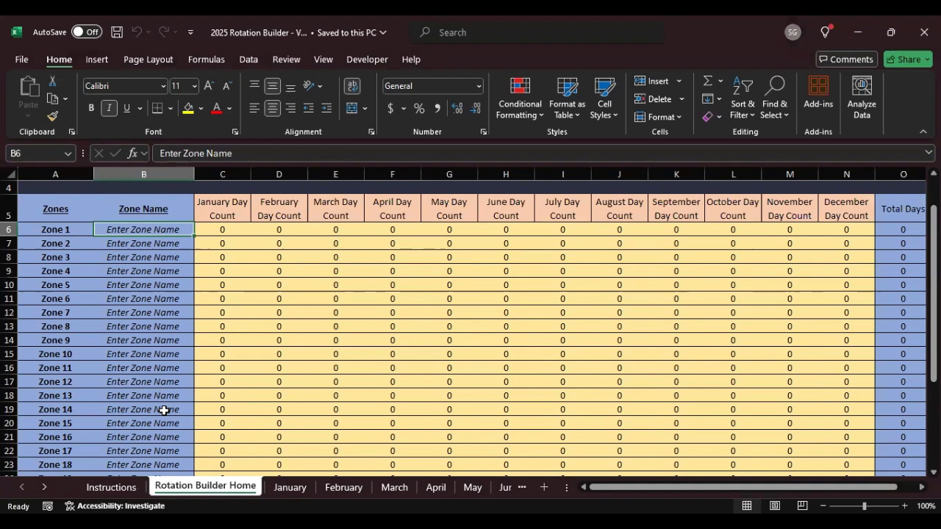
pyautogui.scroll(-1, 164, 410)
pyautogui.scroll(-1, 164, 410)
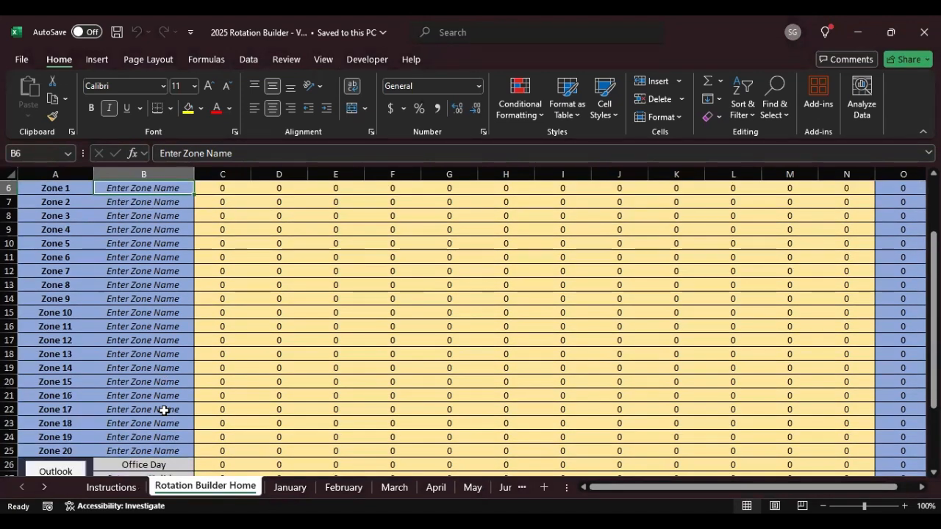
pyautogui.scroll(1, 164, 410)
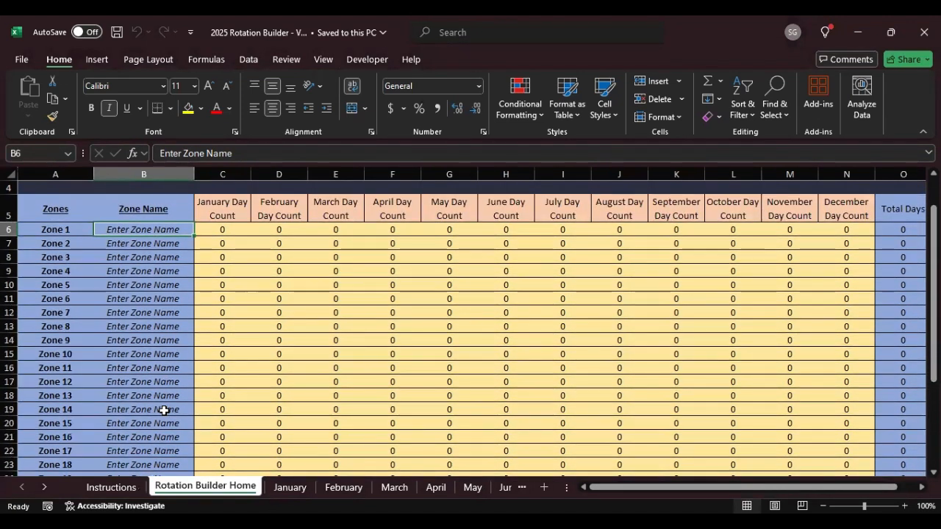
pyautogui.click(146, 326)
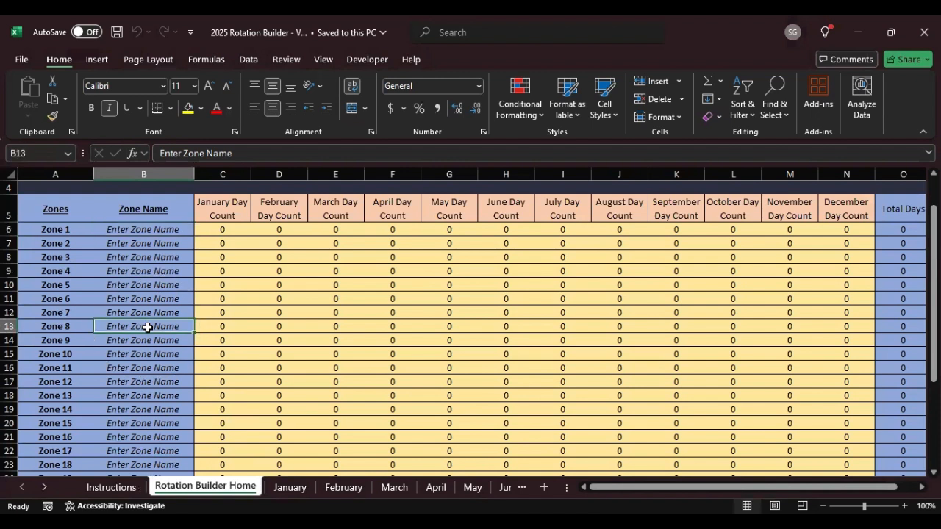
pyautogui.scroll(1, 147, 327)
pyautogui.click(150, 285)
pyautogui.click(150, 270)
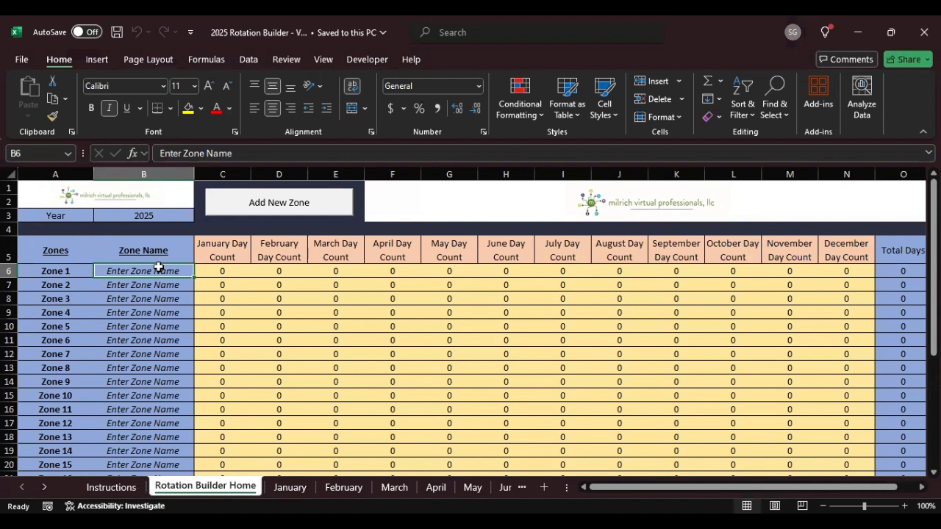
# Add one new zone to the rotation table and select its zone name cell
pyautogui.click(258, 206)
pyautogui.click(258, 207)
pyautogui.click(258, 205)
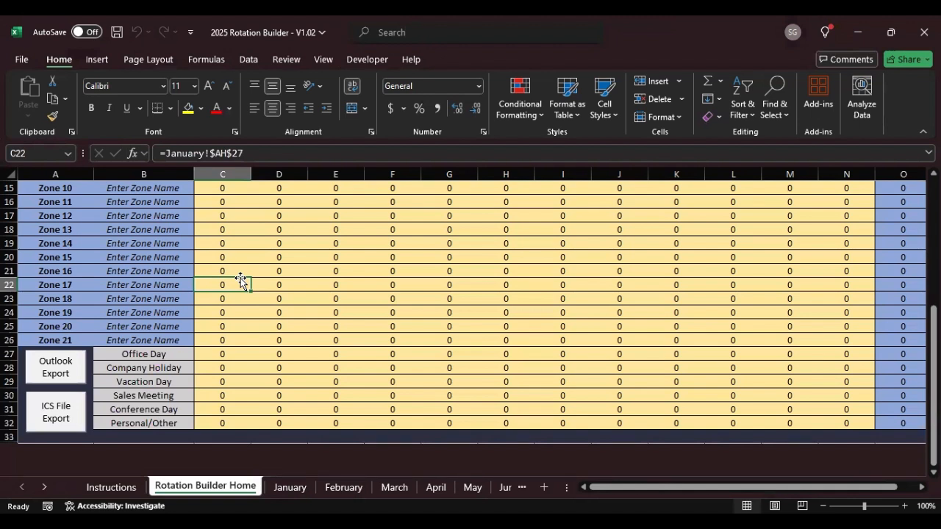
pyautogui.click(172, 339)
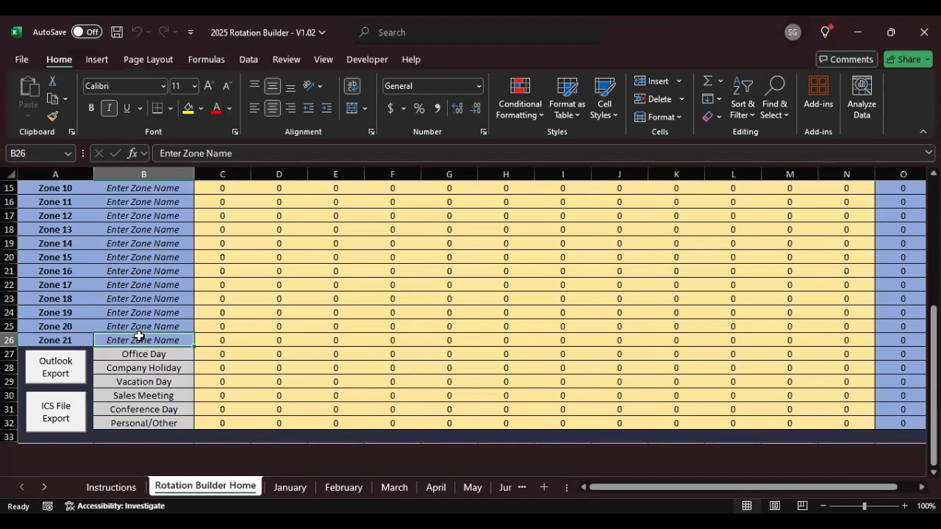
# Enter Baltimore Zone, Annapolis Zone and D.C Zone as the names of Zones 1, 2 and 3
pyautogui.scroll(4, 139, 336)
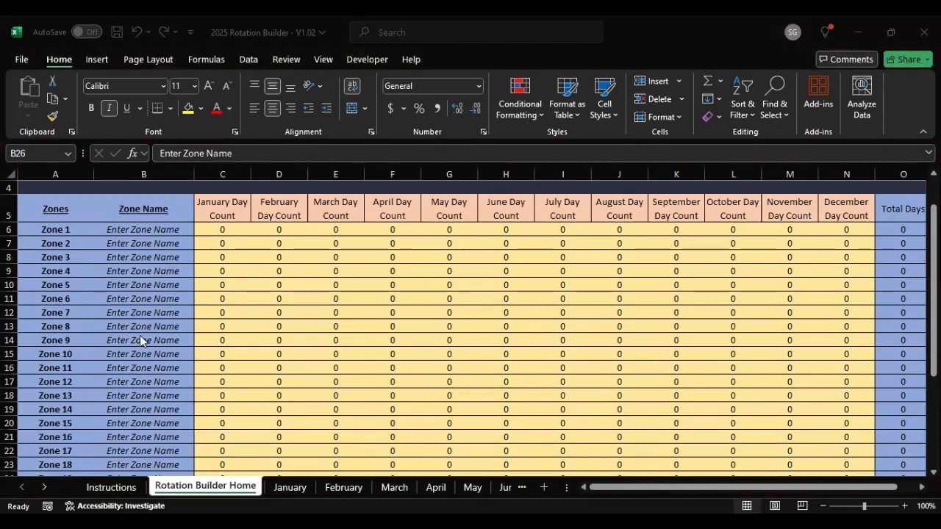
pyautogui.click(129, 228)
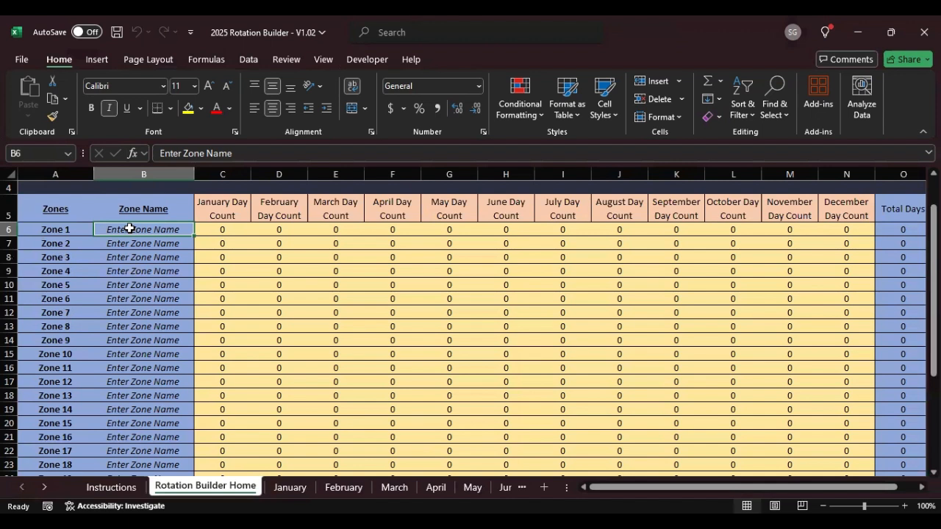
pyautogui.write('B')
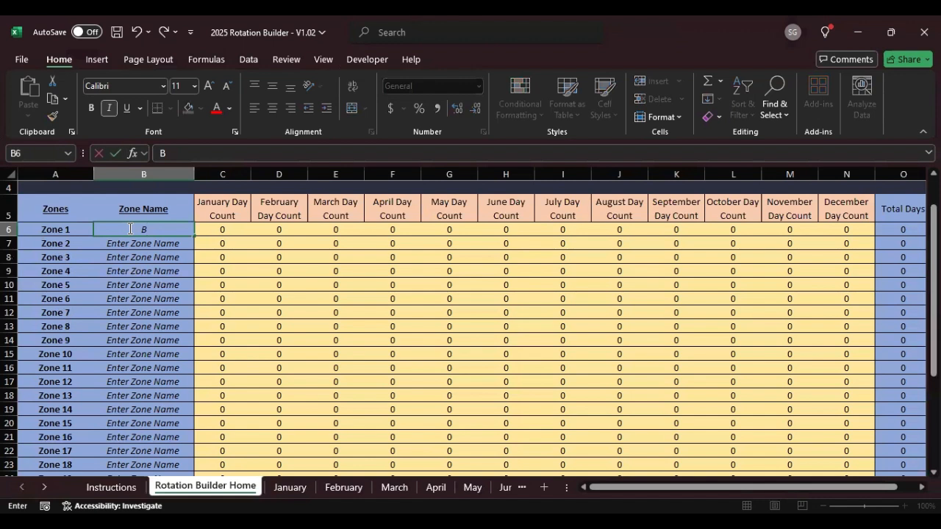
pyautogui.write('altimore Zone')
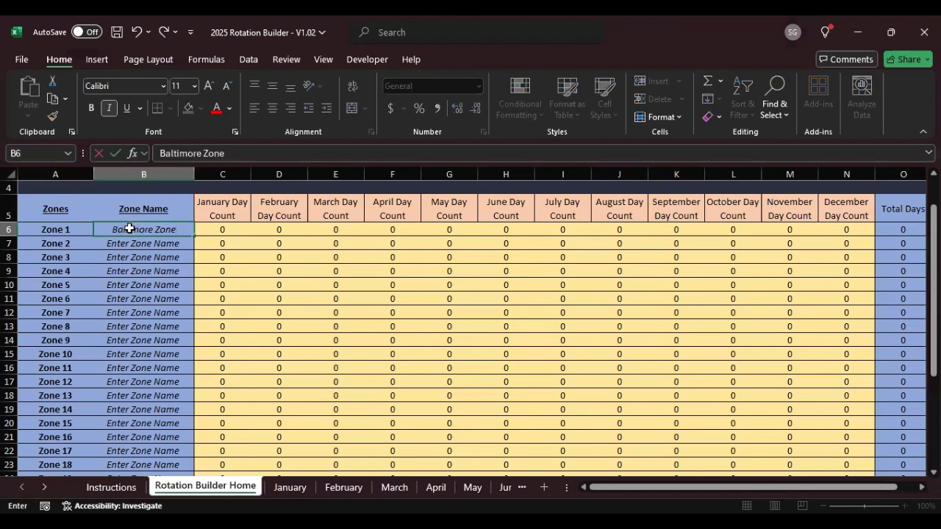
pyautogui.press('Return')
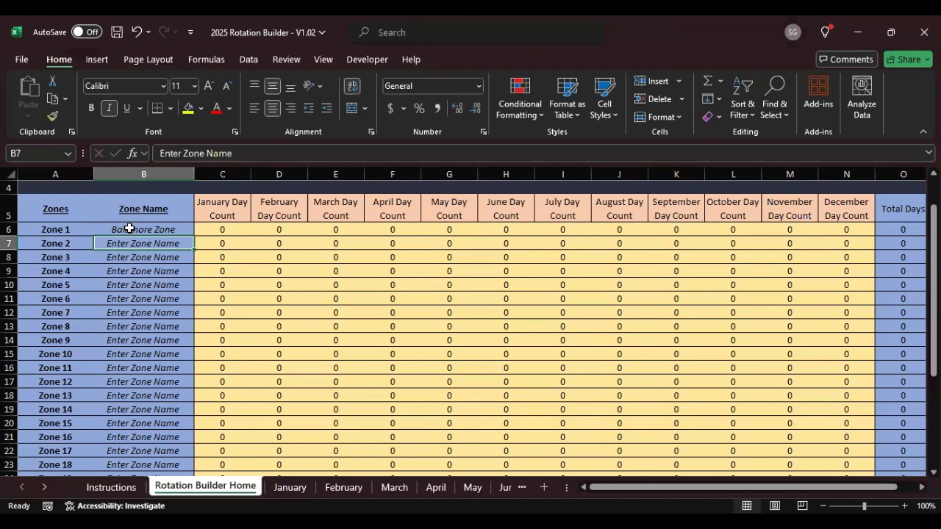
pyautogui.write('Annapolis Zone')
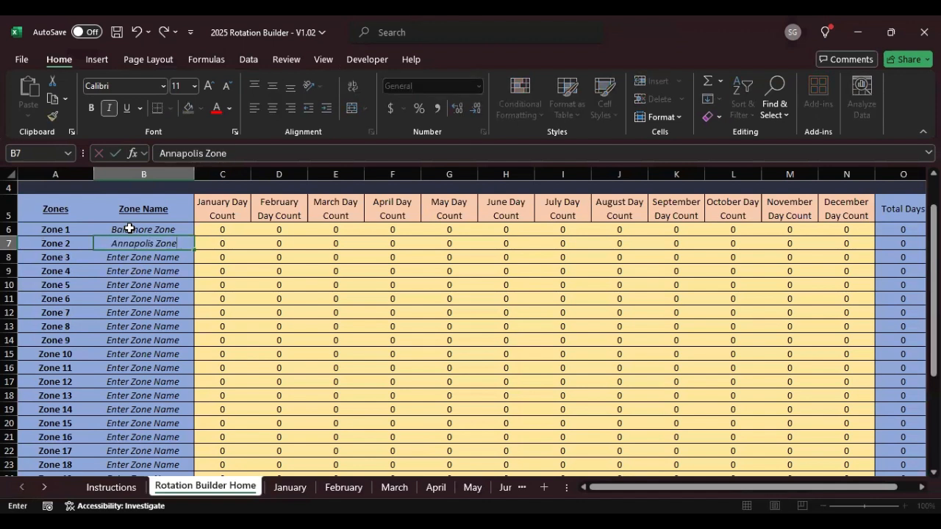
pyautogui.press('Return')
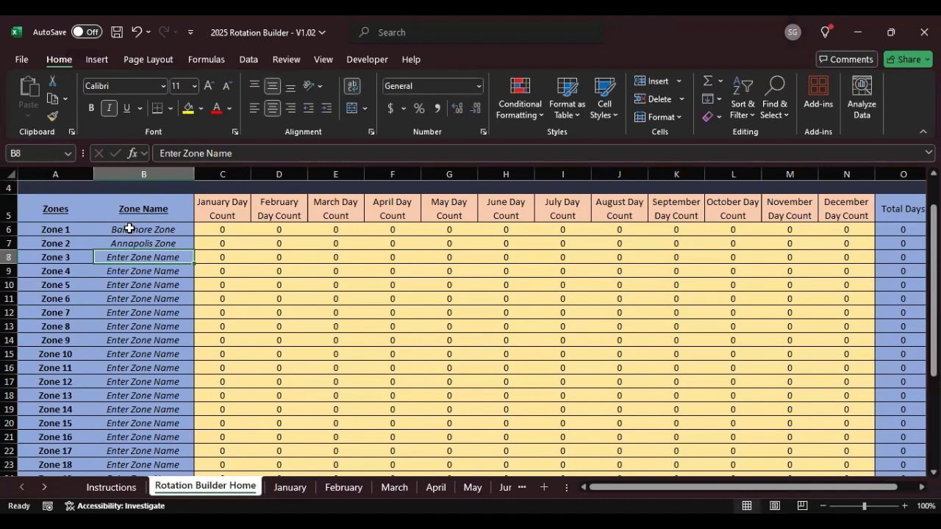
pyautogui.write('D.C Zone')
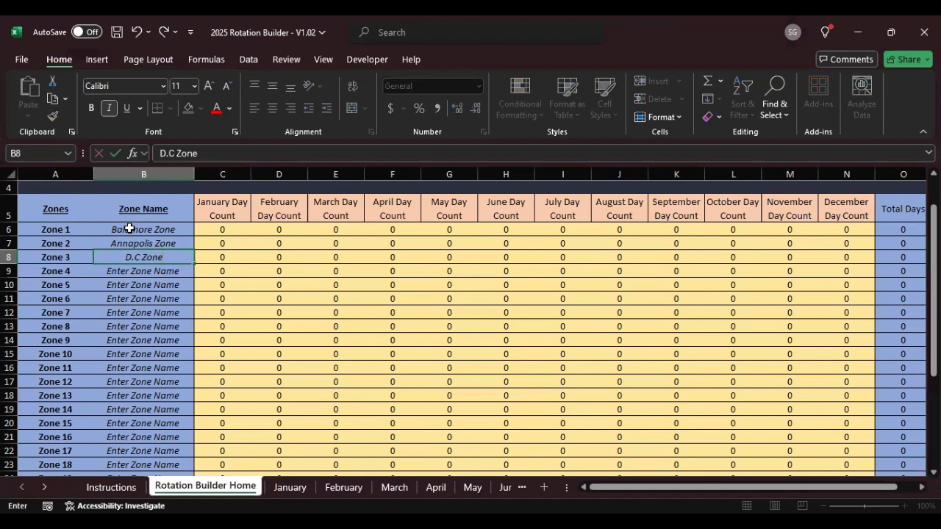
pyautogui.press('Return')
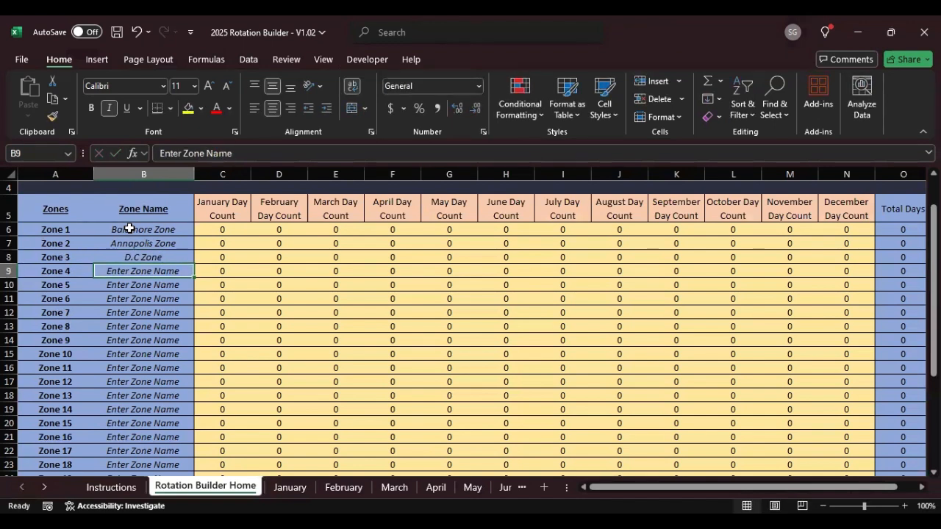
# Check the three zone names on the January sheet and go back to the Rotation Builder Home sheet
pyautogui.press('Up')
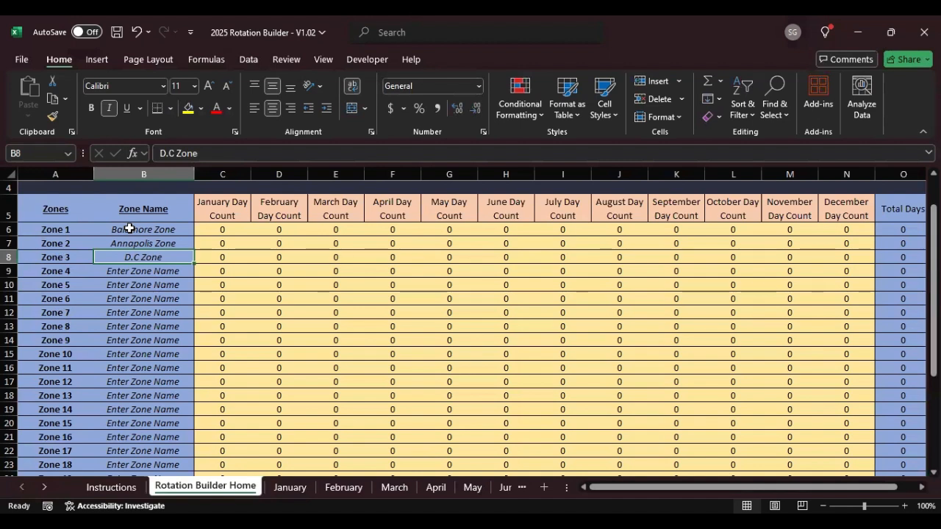
pyautogui.hotkey('ctrl', 'pagedown')
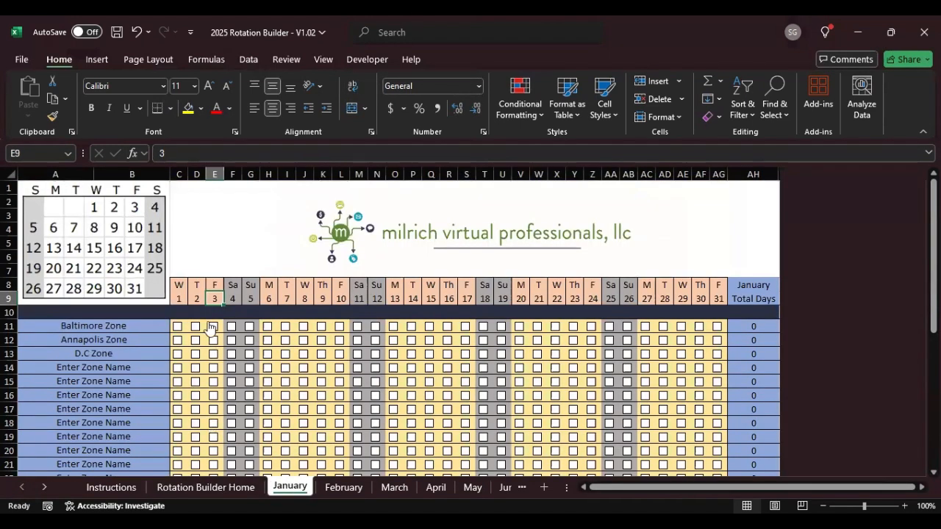
pyautogui.click(283, 490)
pyautogui.click(106, 342)
pyautogui.click(126, 349)
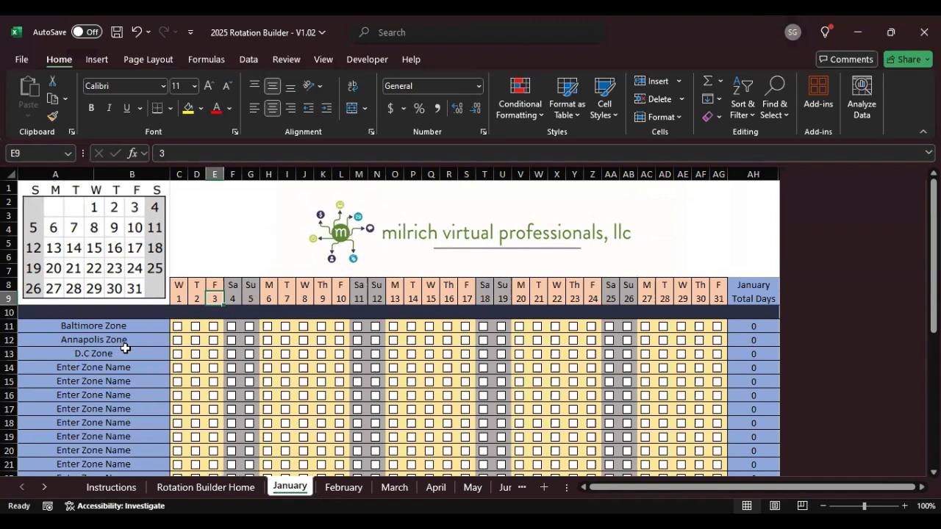
pyautogui.click(214, 489)
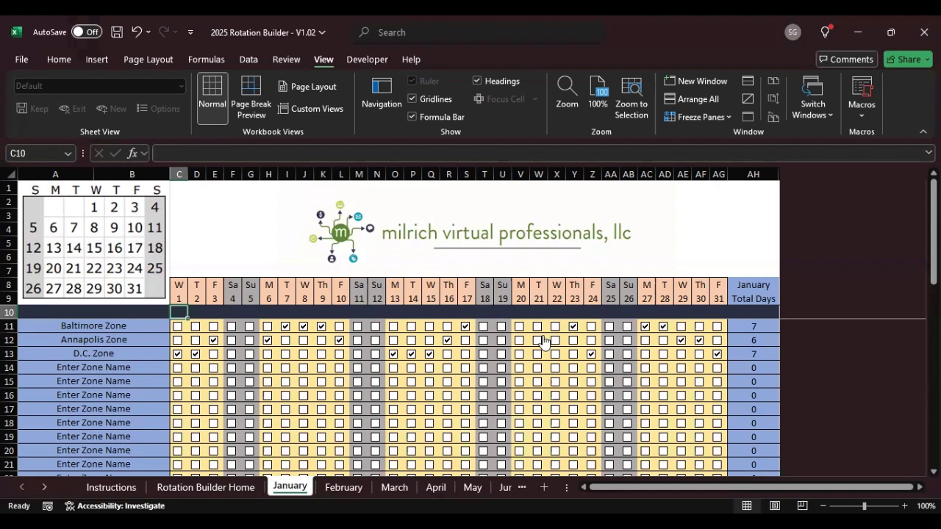
# Compare the Vacation - Bahamas event in Outlook's January 2025 calendar with the Vacation Day row on the January sheet
pyautogui.scroll(-2, 542, 340)
pyautogui.scroll(-2, 543, 340)
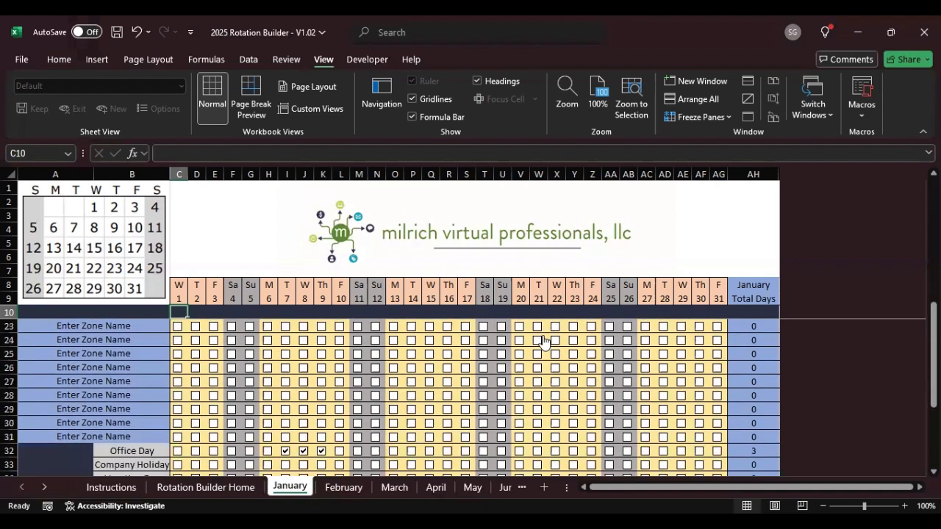
pyautogui.scroll(-2, 543, 340)
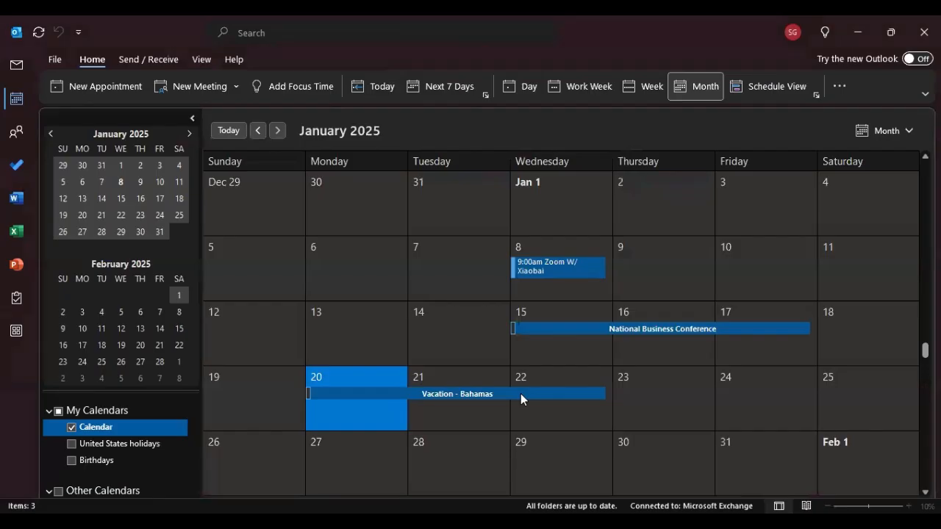
pyautogui.click(520, 393)
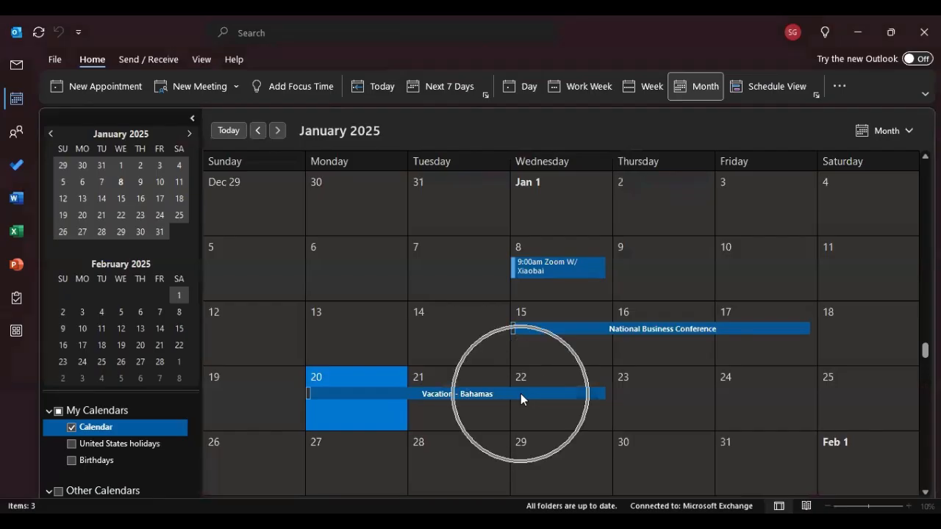
pyautogui.click(520, 393)
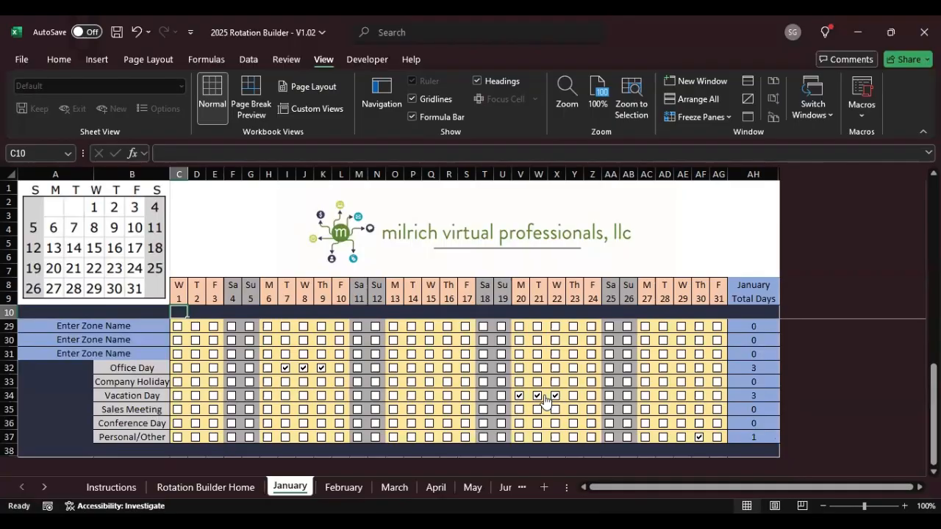
pyautogui.click(535, 399)
pyautogui.scroll(6, 319, 377)
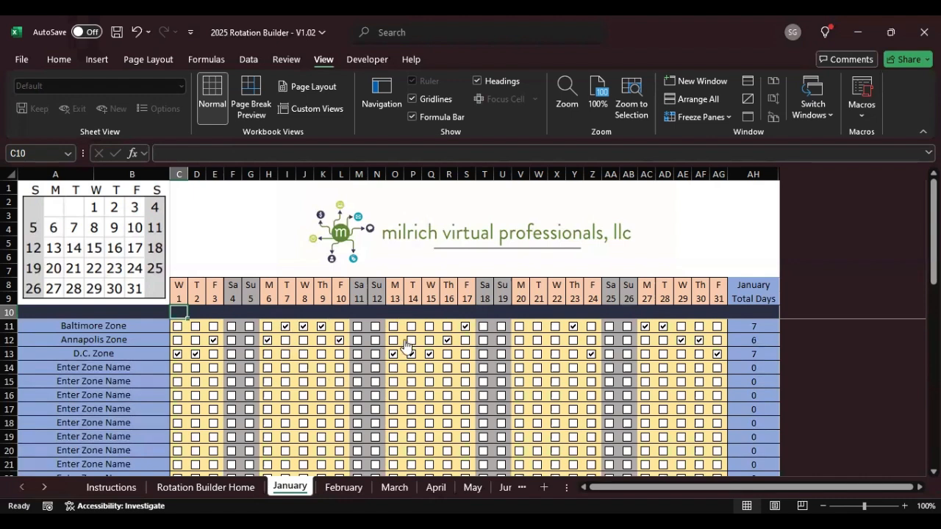
# Compare the National Business Conference event in the Outlook calendar with the zone days on the January sheet
pyautogui.scroll(-2, 405, 345)
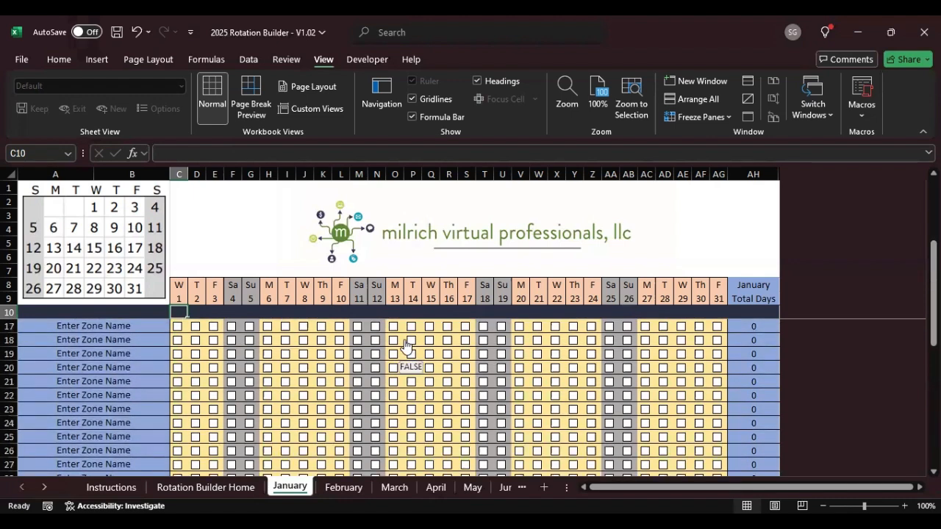
pyautogui.scroll(2, 405, 346)
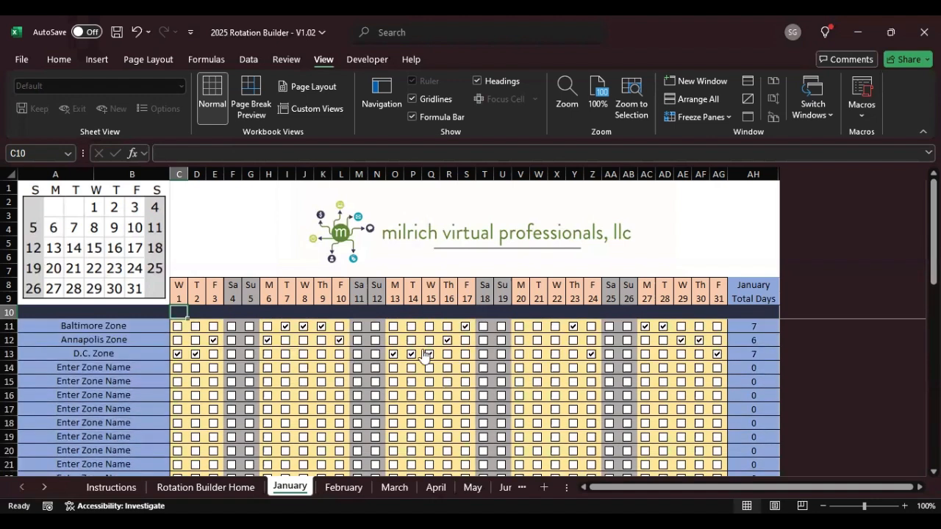
pyautogui.hotkey('alt', 'Tab')
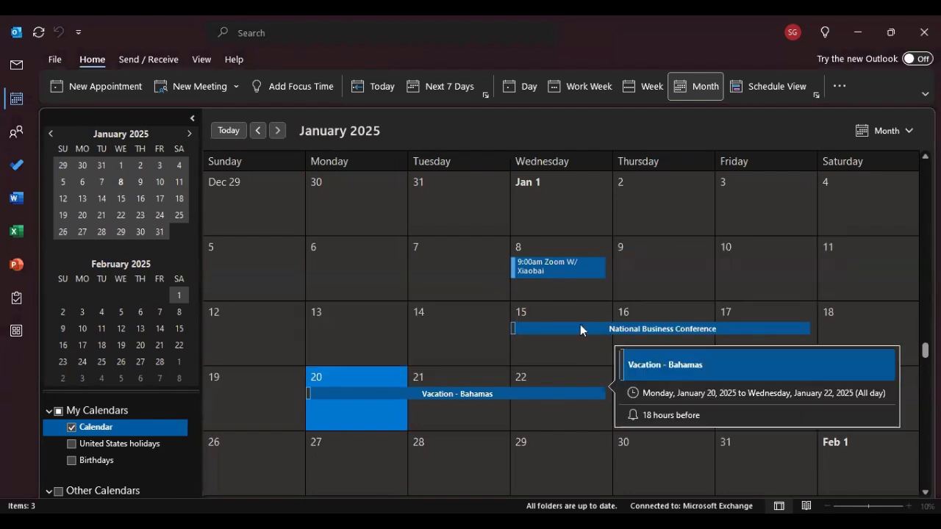
pyautogui.hotkey('alt', 'Tab')
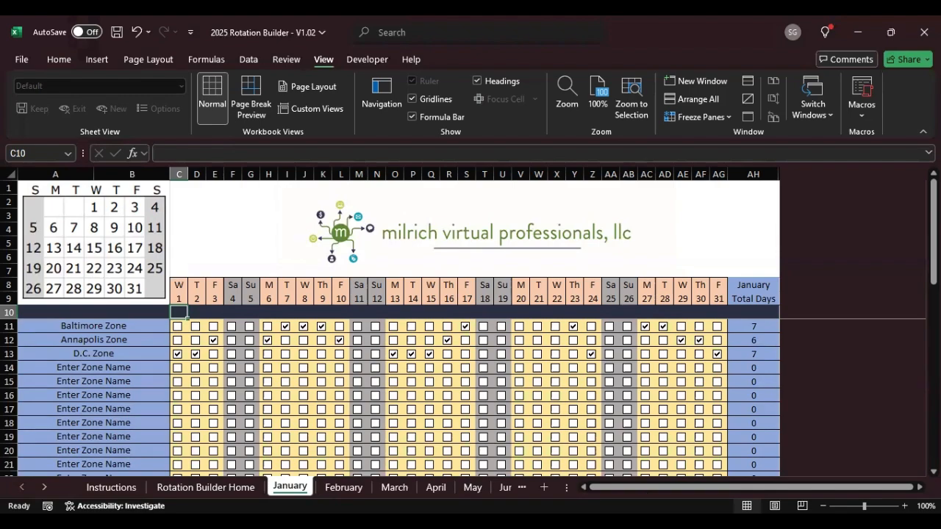
pyautogui.hotkey('alt', 'Tab')
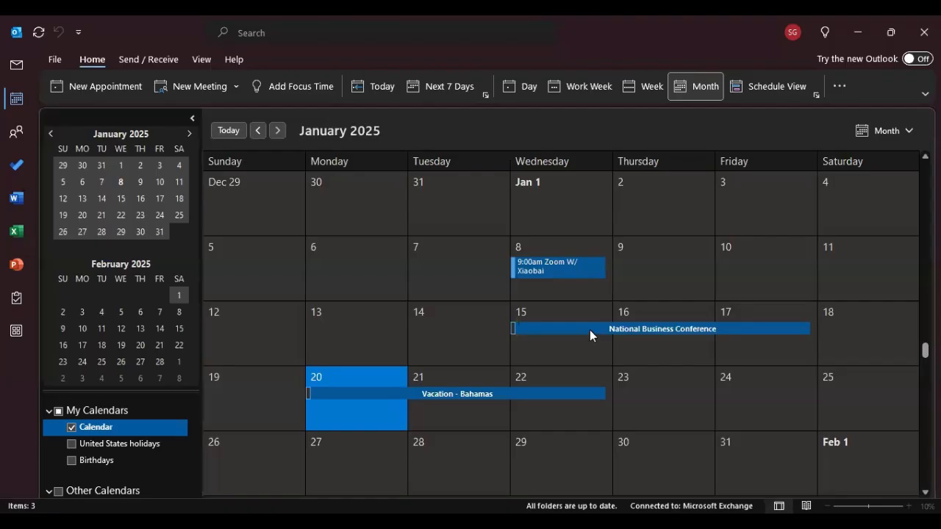
pyautogui.moveTo(589, 330)
pyautogui.hotkey('alt', 'Tab')
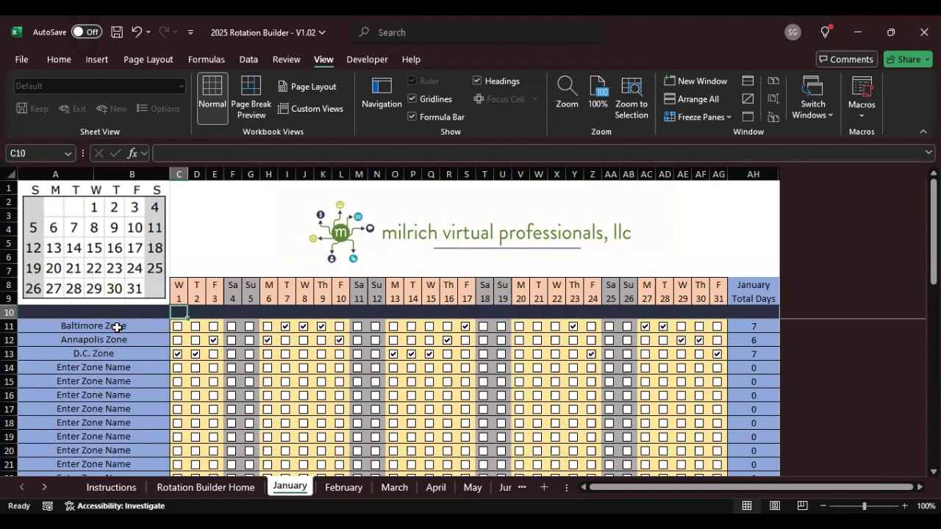
# Examine the monthly day counts, the day-type rows and the two export options on the Rotation Builder Home sheet
pyautogui.click(228, 487)
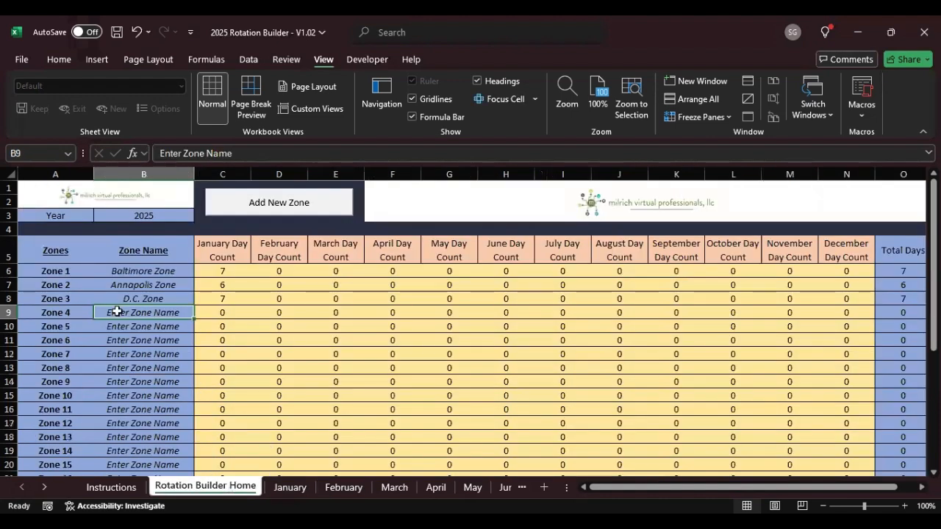
pyautogui.scroll(-5, 118, 300)
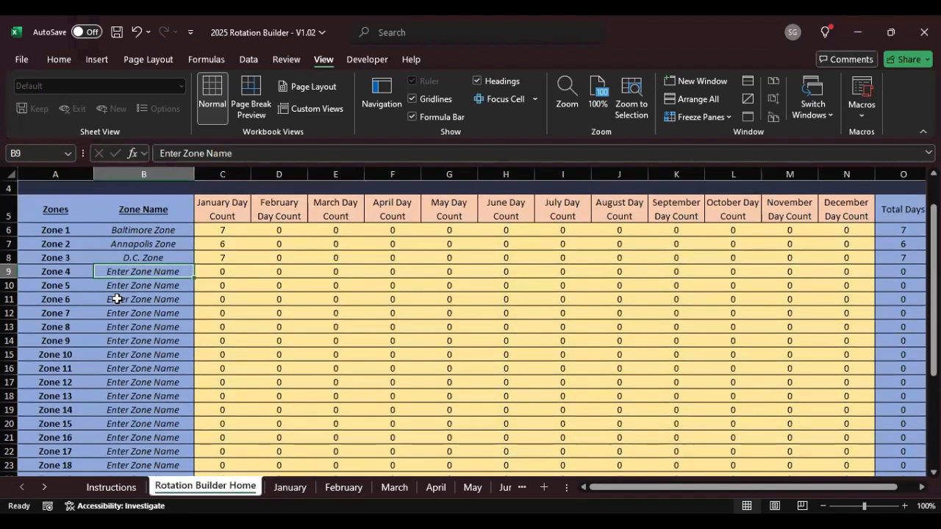
pyautogui.scroll(-1, 118, 299)
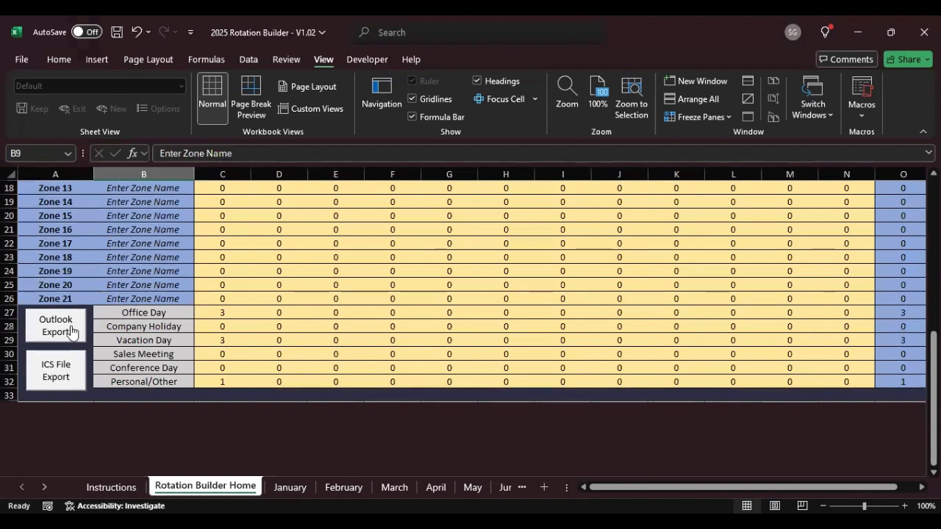
pyautogui.press('ctrl')
pyautogui.press('ctrl')
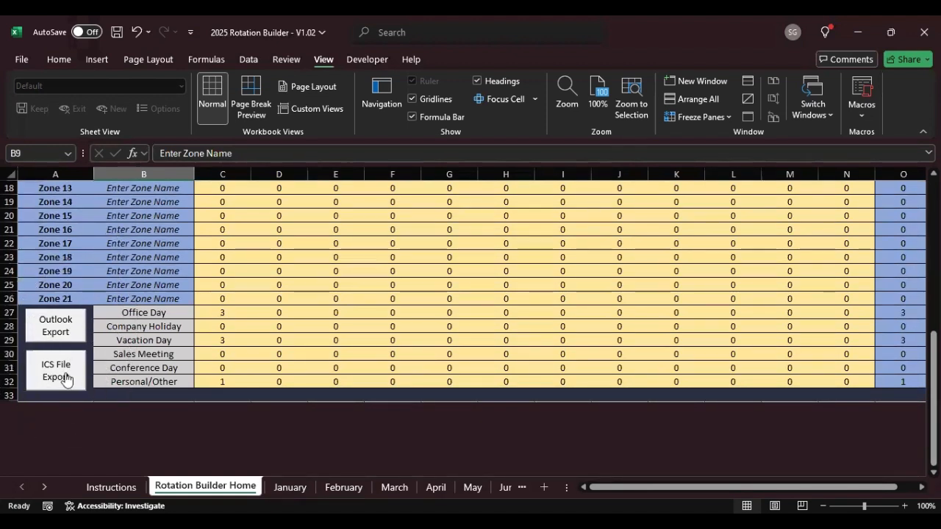
pyautogui.press('ctrl')
pyautogui.press('ctrl')
pyautogui.press('ctrl')
pyautogui.press('ctrl')
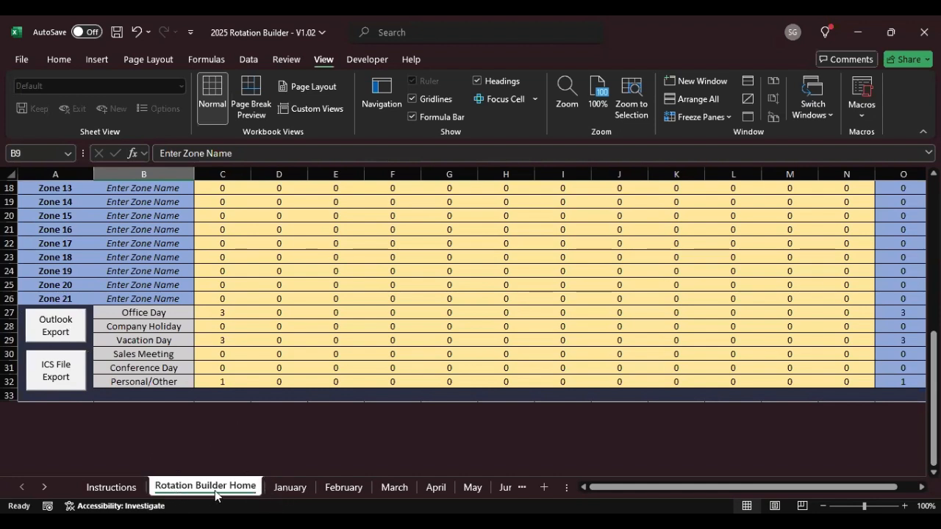
# Export the rotation to Outlook and check the exported events in Outlook's January 2025 calendar
pyautogui.click(56, 332)
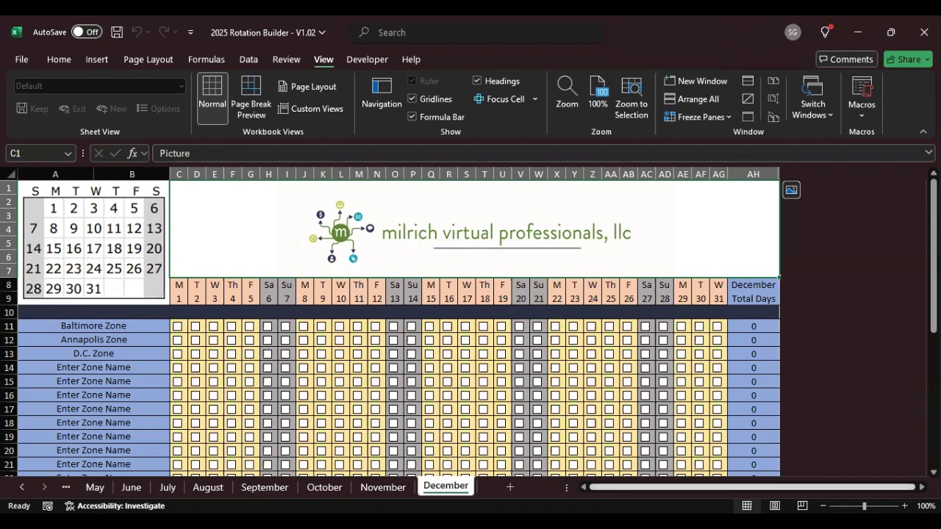
pyautogui.hotkey('alt', 'Tab')
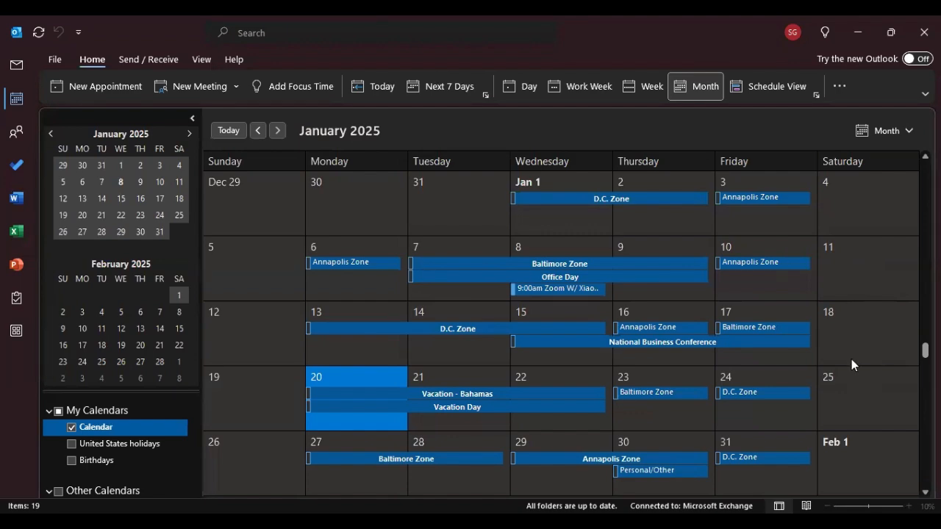
pyautogui.hotkey('alt', 'Tab')
# Export the rotation from the Rotation Builder Home sheet as an ICS file named "MVP Rotation Builder 2025 Export" in the Downloads folder
pyautogui.click(23, 487)
pyautogui.click(24, 491)
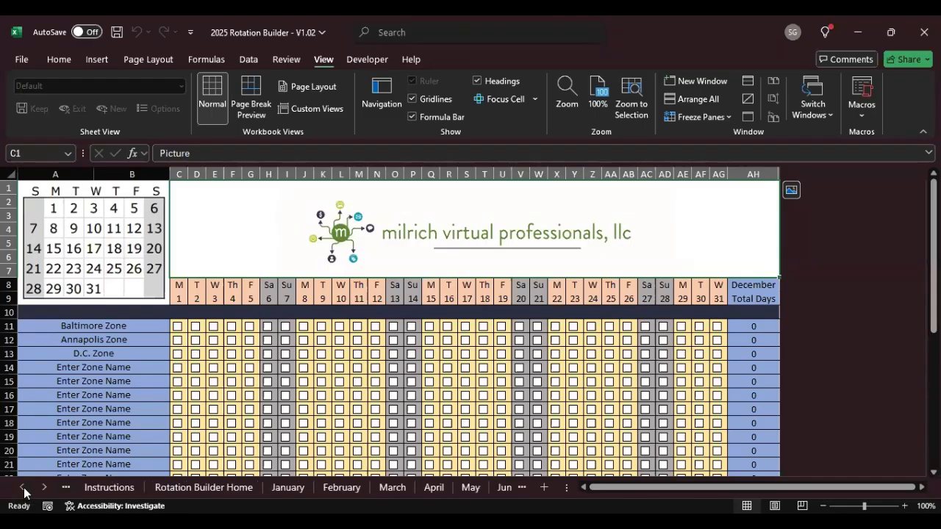
pyautogui.click(220, 488)
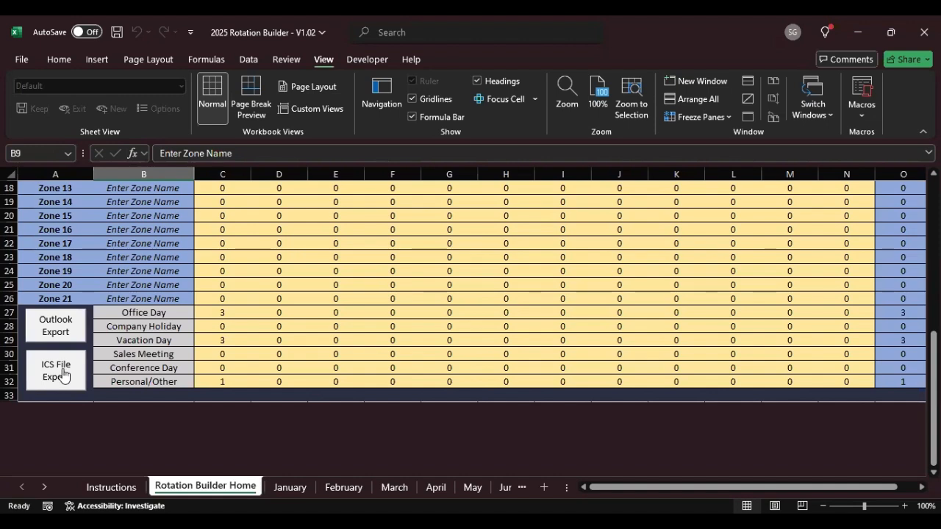
pyautogui.click(62, 375)
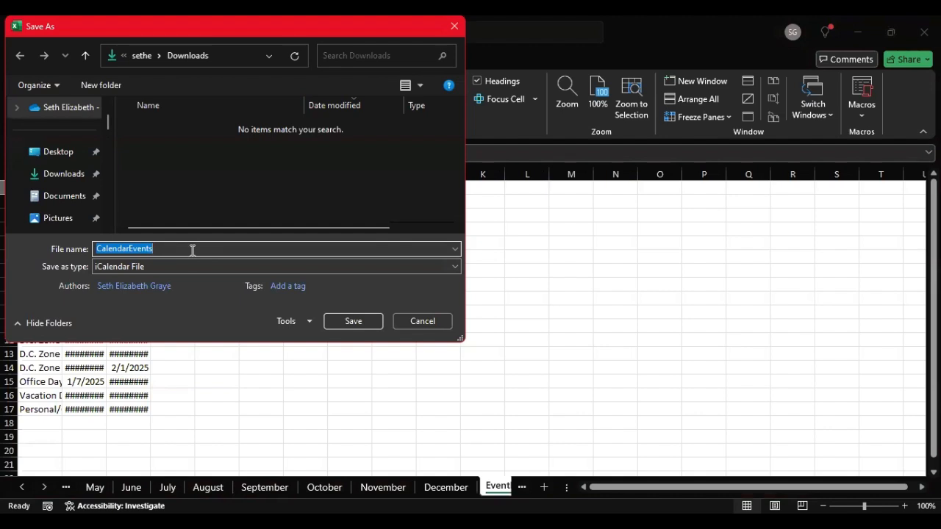
pyautogui.write('MVP Rot')
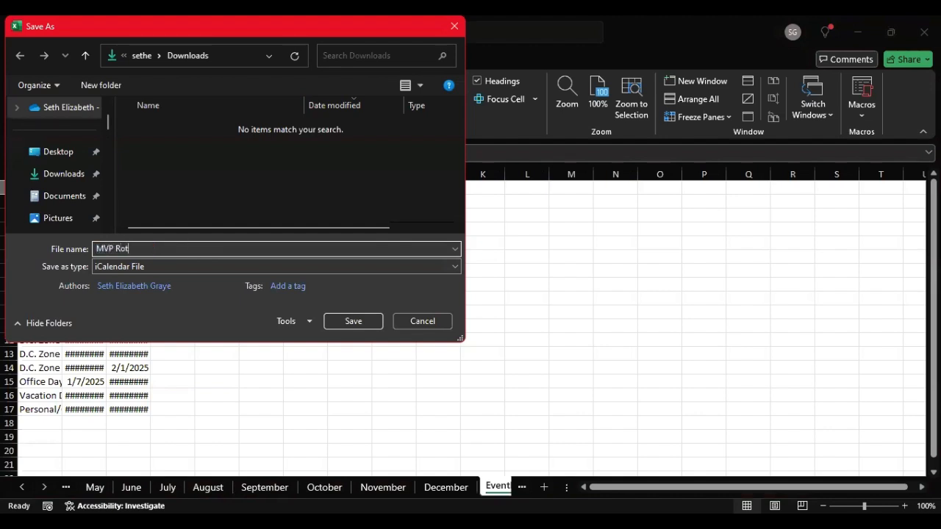
pyautogui.write('ation Builder 2025 Export')
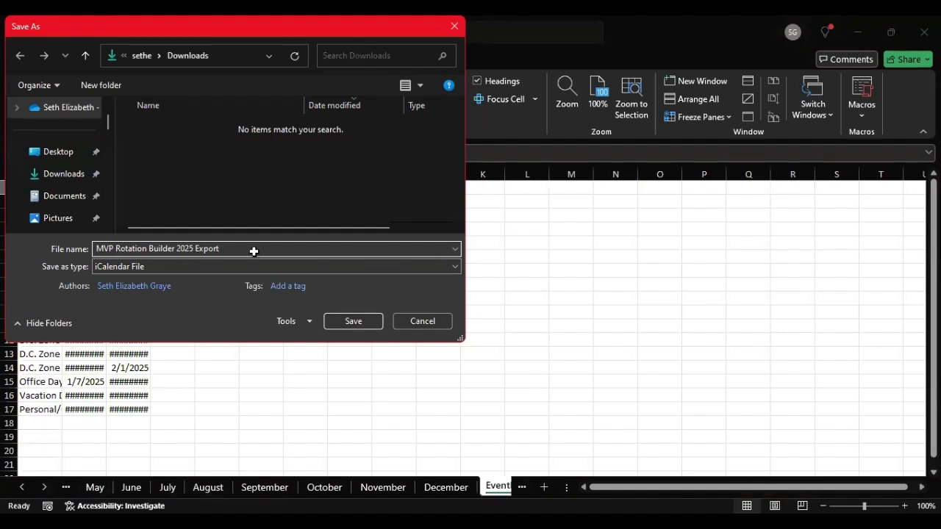
pyautogui.press('Return')
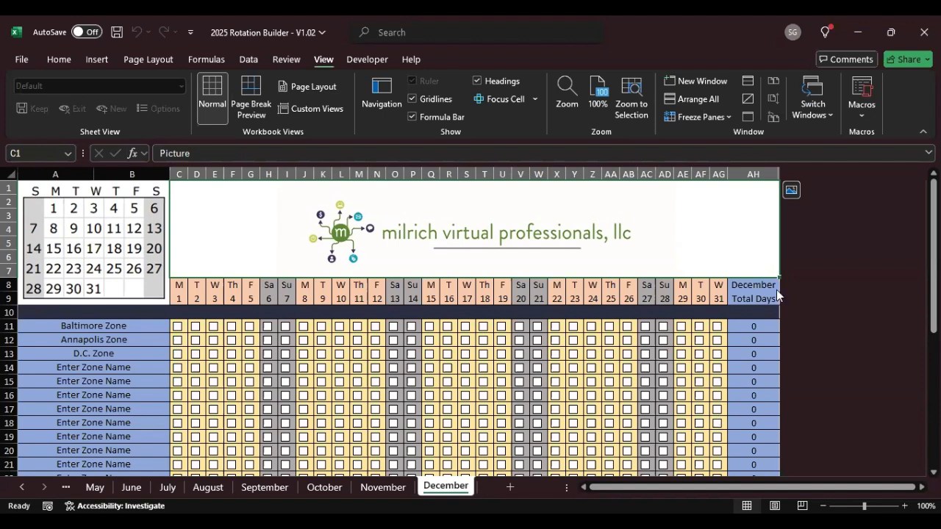
# Switch to Outlook and start an import of an iCalendar (.ics) or vCalendar file (.vcs) with the Import and Export Wizard
pyautogui.hotkey('alt', 'Tab')
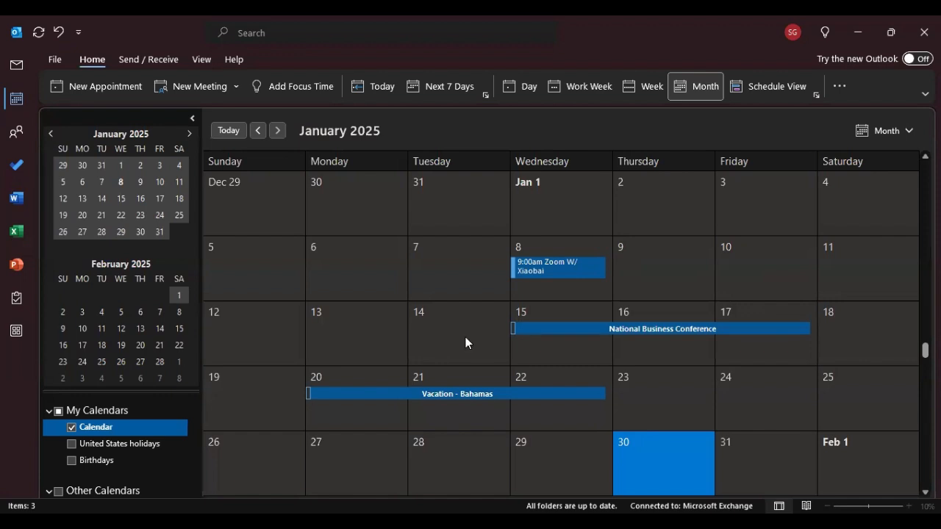
pyautogui.click(56, 59)
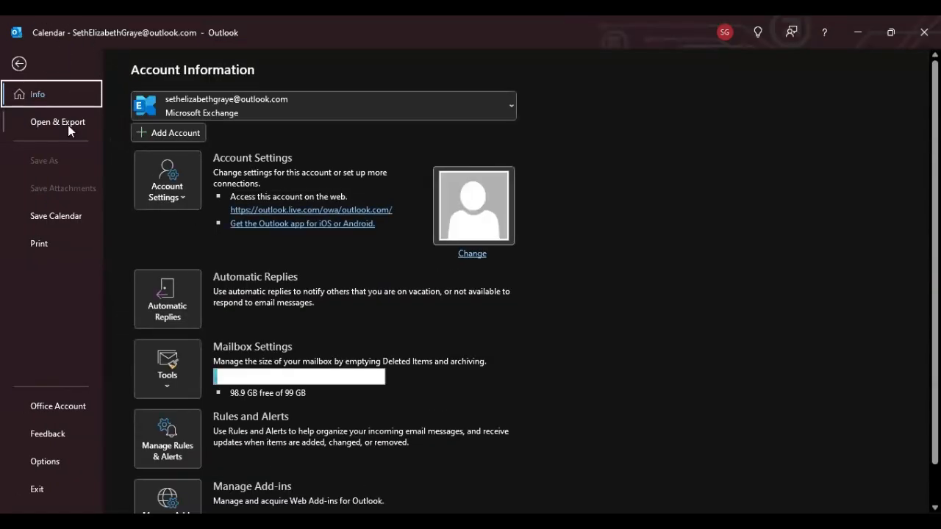
pyautogui.click(67, 125)
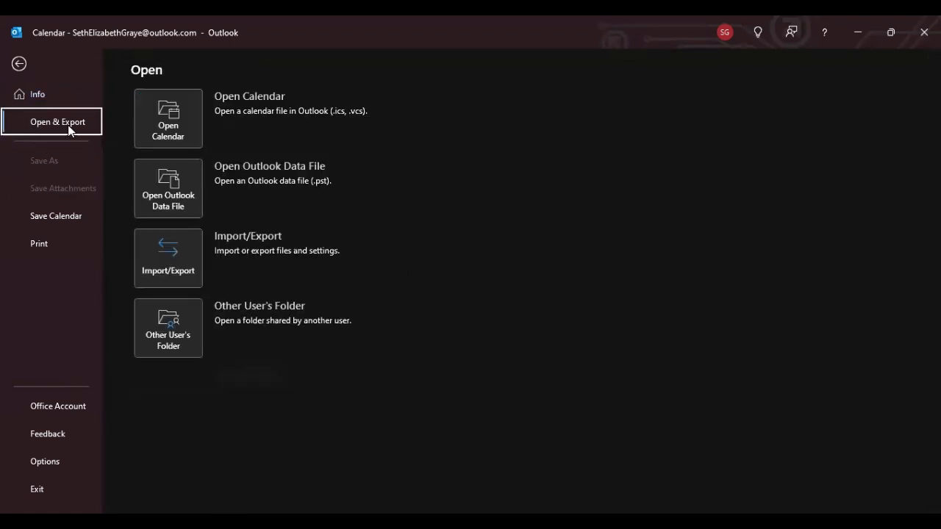
pyautogui.click(181, 257)
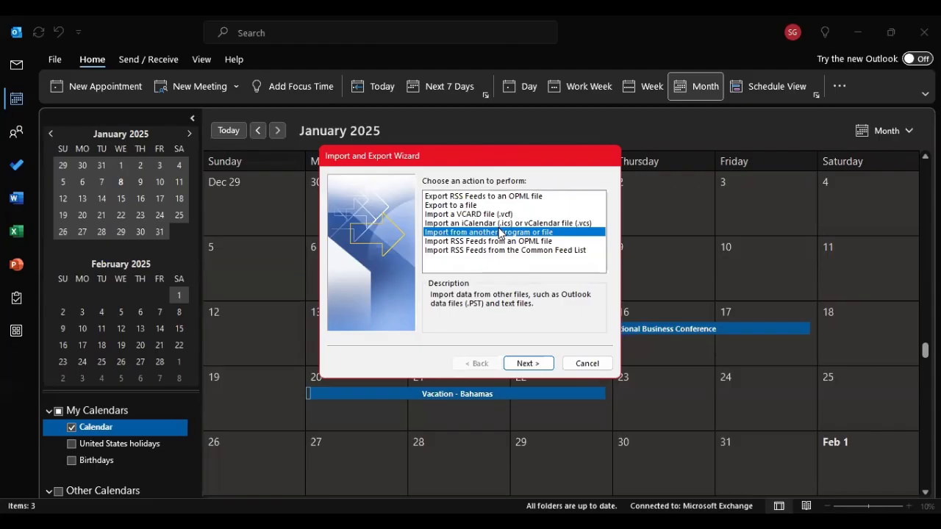
pyautogui.click(498, 231)
pyautogui.click(497, 223)
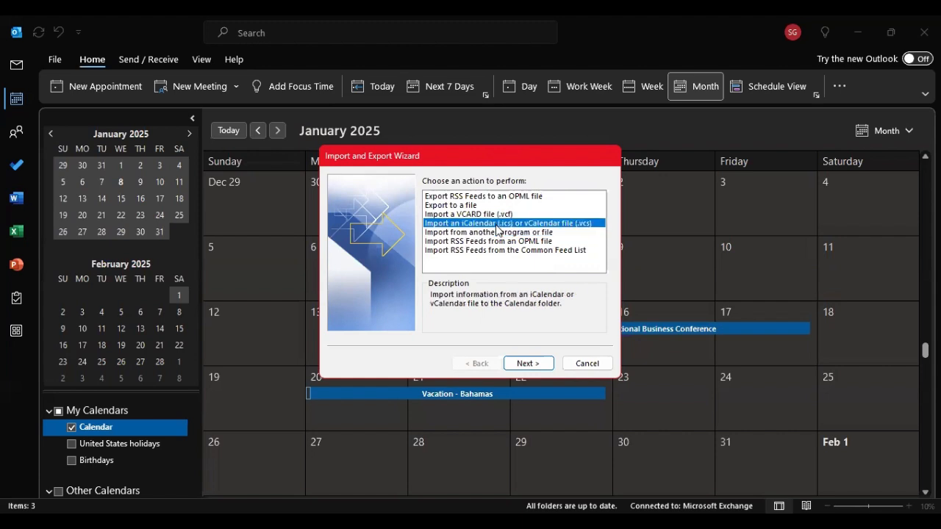
pyautogui.click(516, 224)
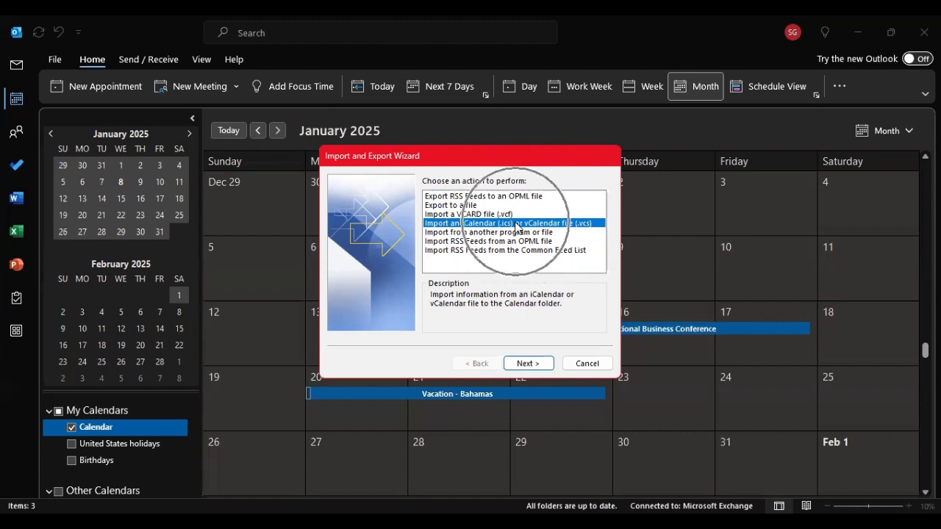
pyautogui.click(536, 362)
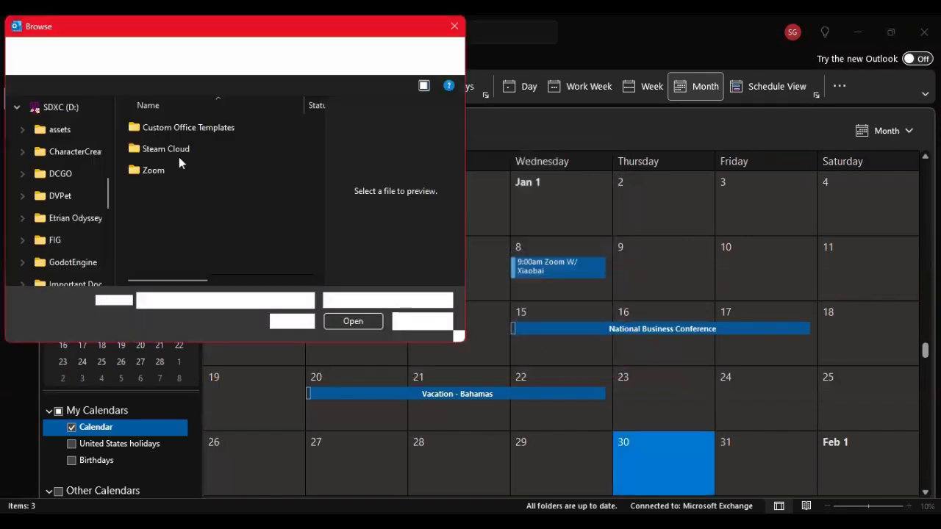
# Import "MVP Rotation Builder 2025 Export" from the Downloads folder into the existing Outlook calendar
pyautogui.click(60, 174)
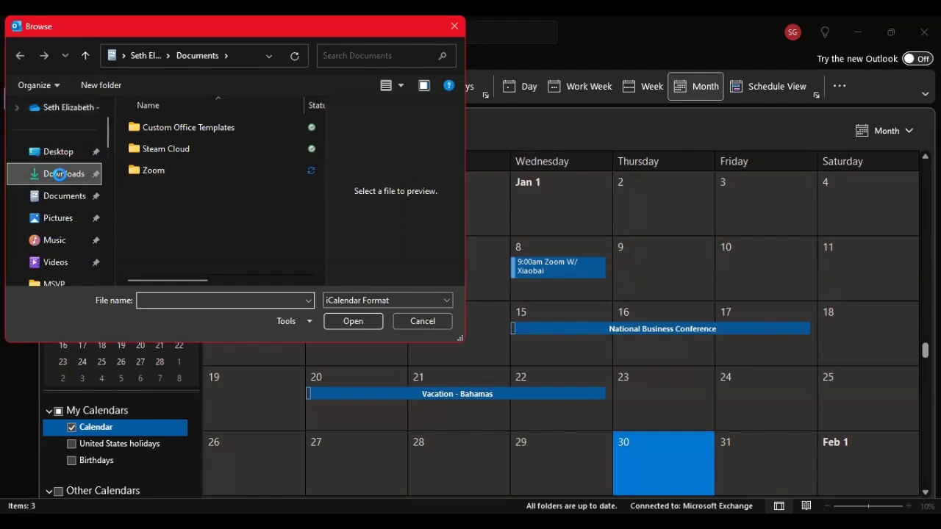
pyautogui.click(186, 145)
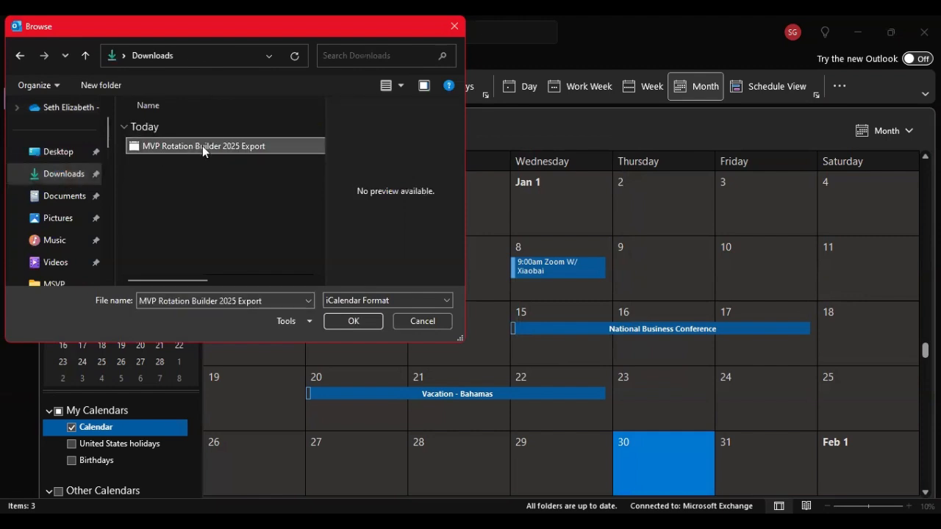
pyautogui.click(359, 321)
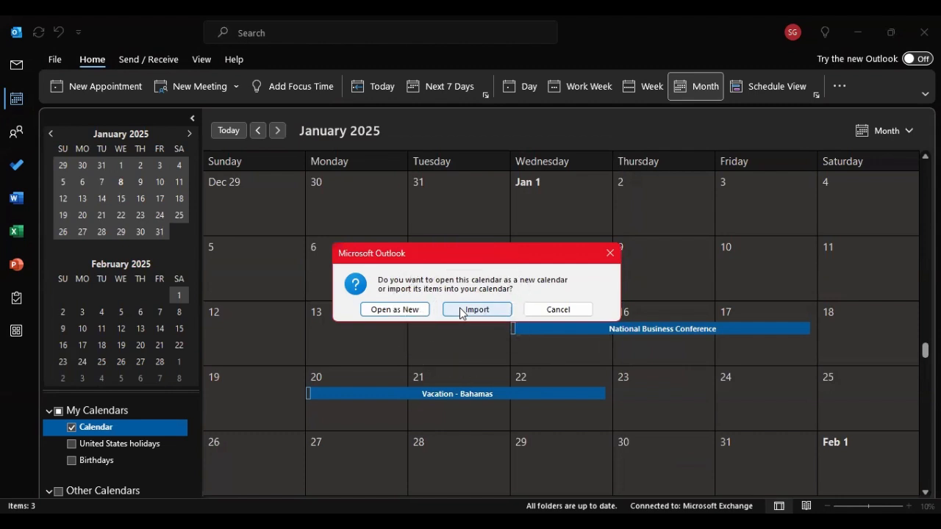
pyautogui.click(461, 311)
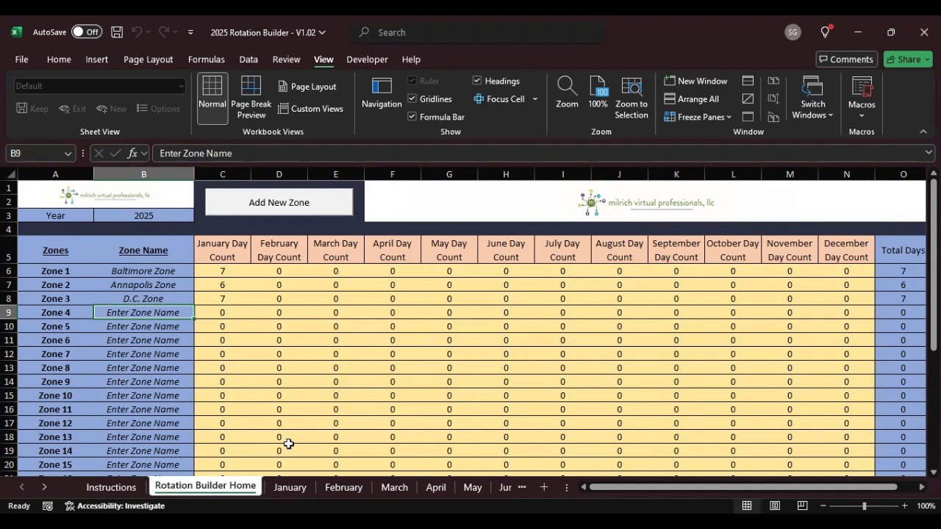
# Switch to the rotation workbook and reassign January 7, 8 and 9 from Baltimore Zone to D.C. Zone on the January sheet
pyautogui.click(301, 490)
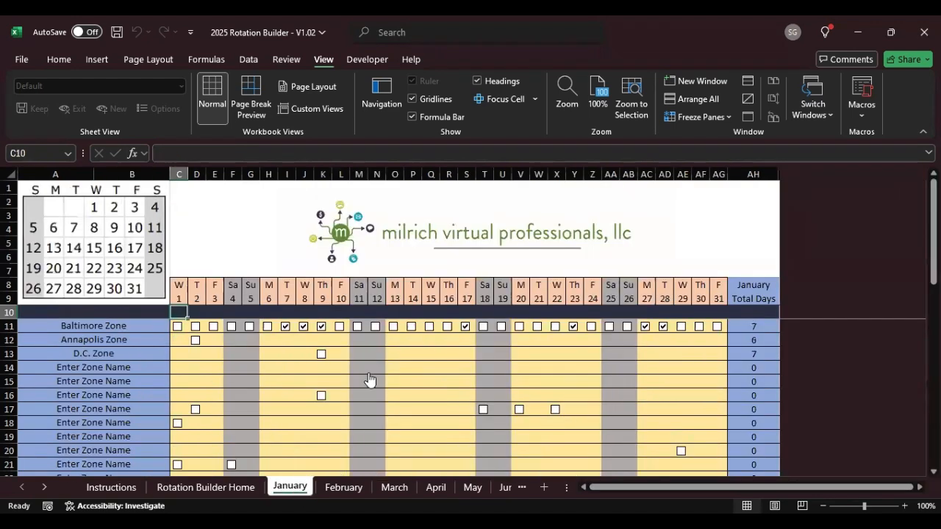
pyautogui.click(286, 326)
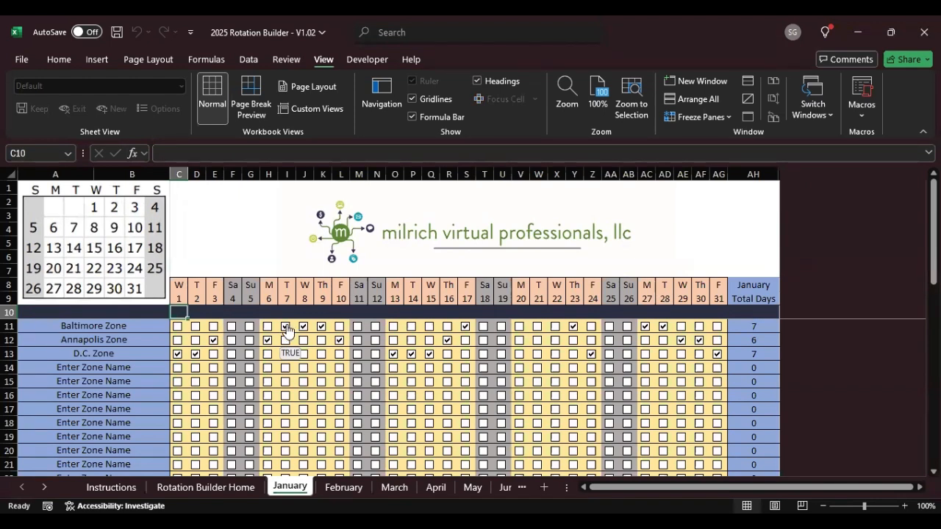
pyautogui.click(322, 326)
pyautogui.click(286, 354)
pyautogui.click(304, 354)
pyautogui.click(322, 354)
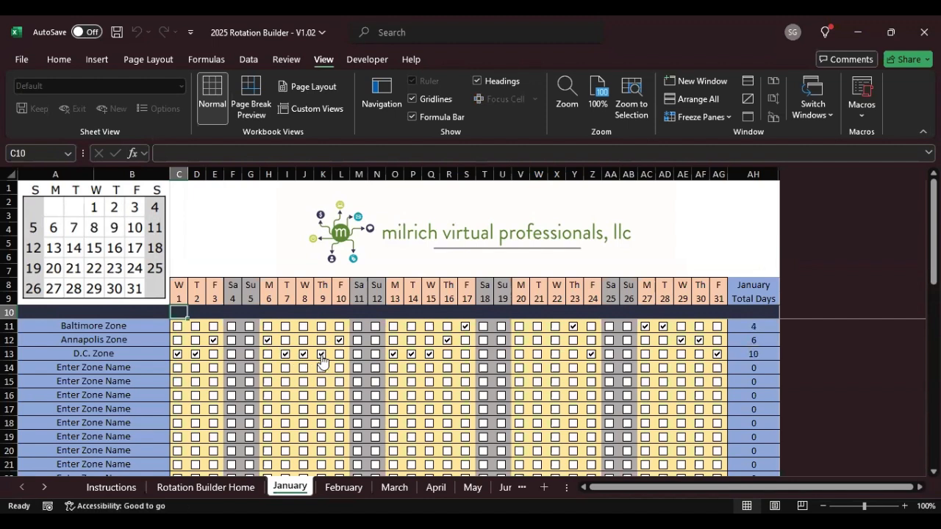
pyautogui.scroll(-4, 322, 360)
pyautogui.scroll(4, 323, 360)
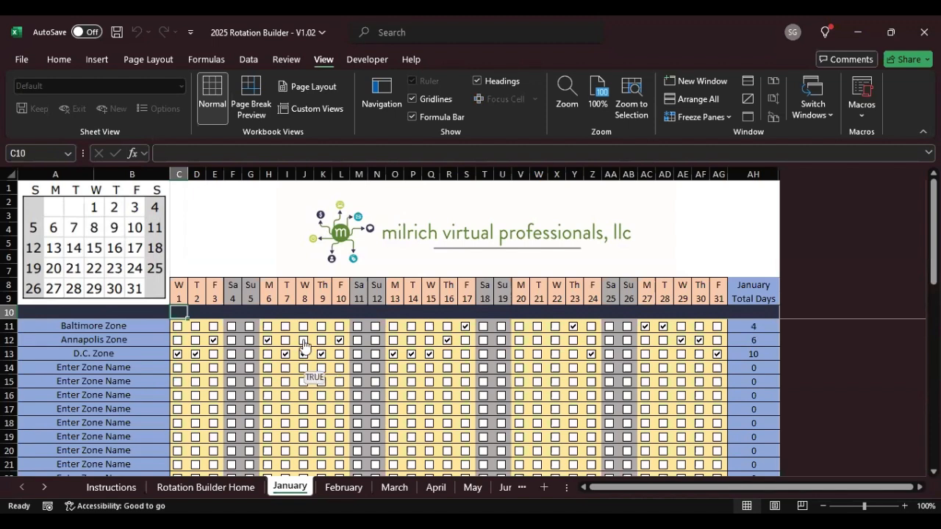
pyautogui.click(304, 344)
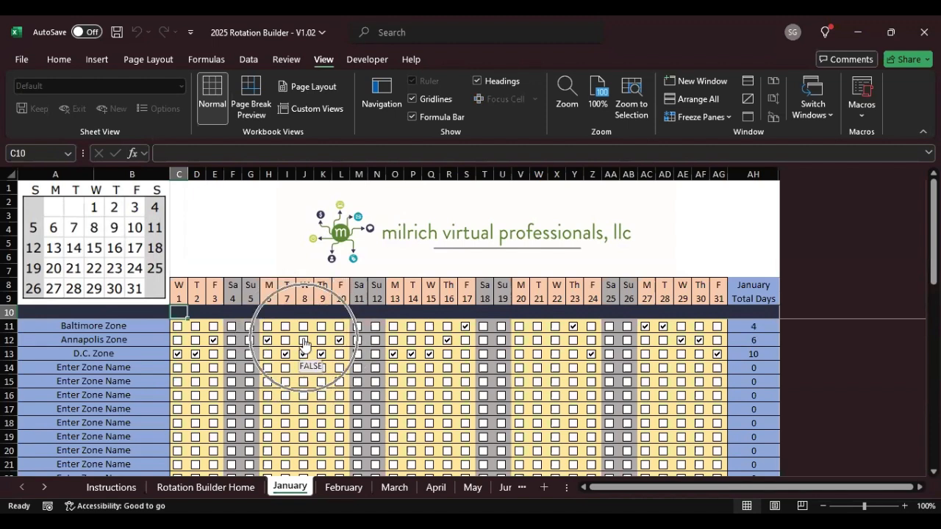
# Clear the Office Day marks for January 7, 8 and 9 on the January sheet
pyautogui.scroll(-2, 304, 344)
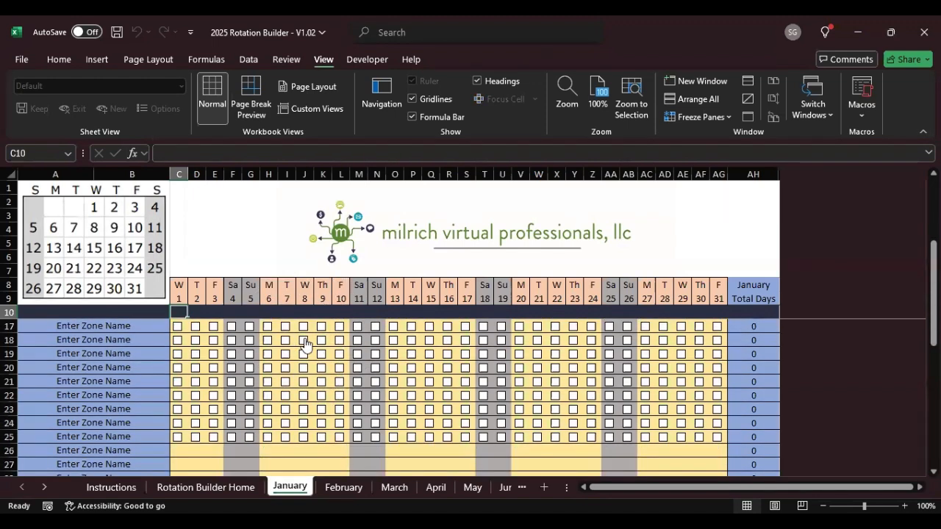
pyautogui.scroll(-5, 304, 344)
pyautogui.scroll(-1, 304, 344)
pyautogui.scroll(2, 304, 368)
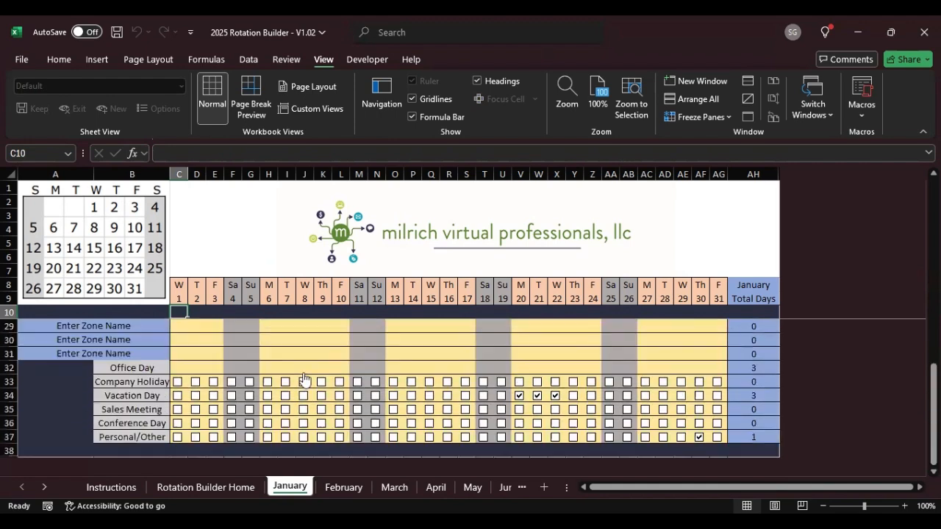
pyautogui.click(286, 367)
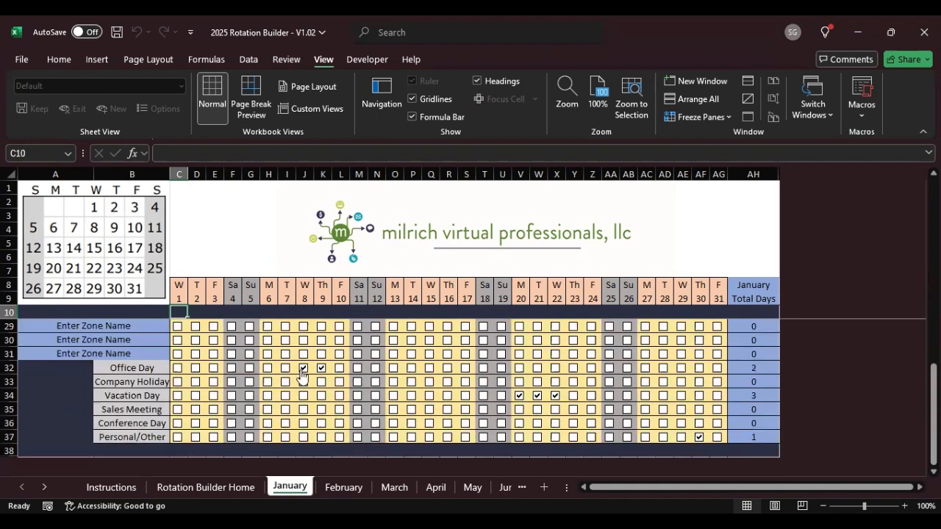
pyautogui.click(303, 369)
pyautogui.click(321, 369)
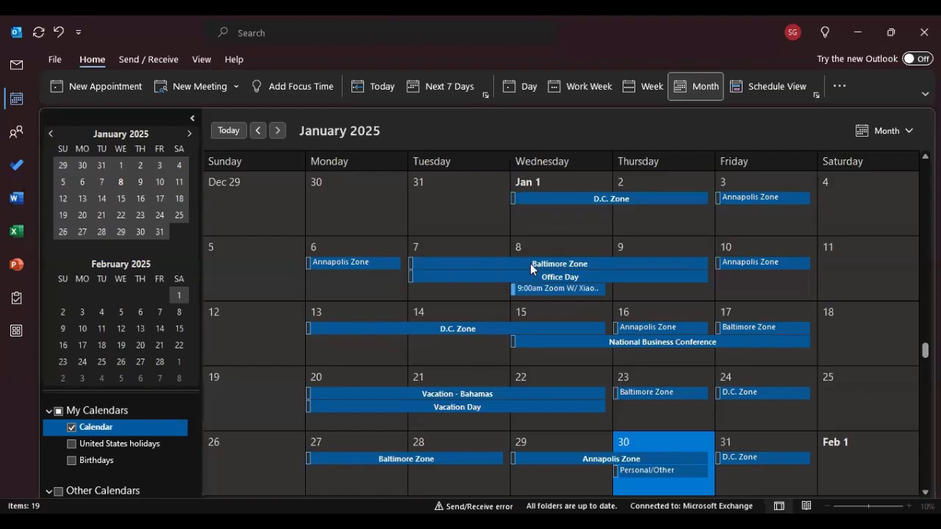
# Export the updated rotation to Outlook from the Rotation Builder Home sheet and check the January 7–9 events in the Outlook calendar
pyautogui.click(530, 263)
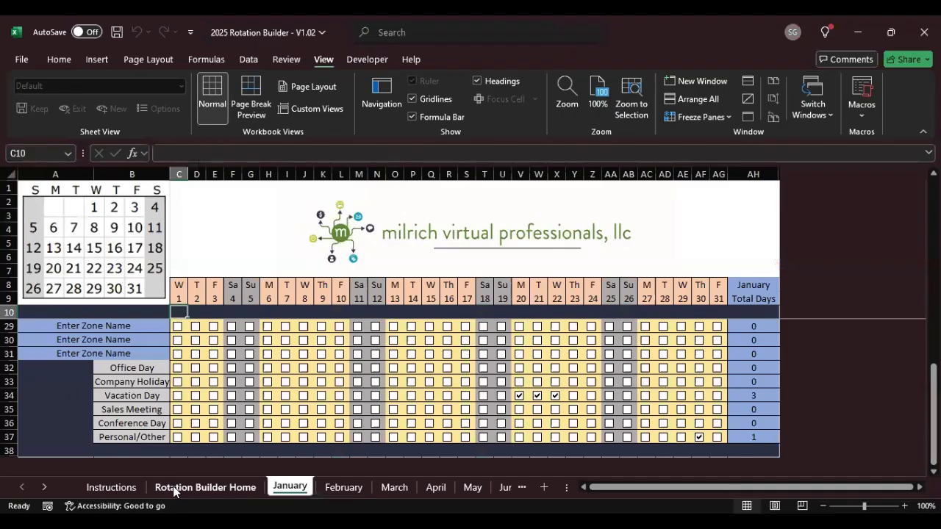
pyautogui.click(176, 486)
pyautogui.click(134, 367)
pyautogui.scroll(-4, 134, 368)
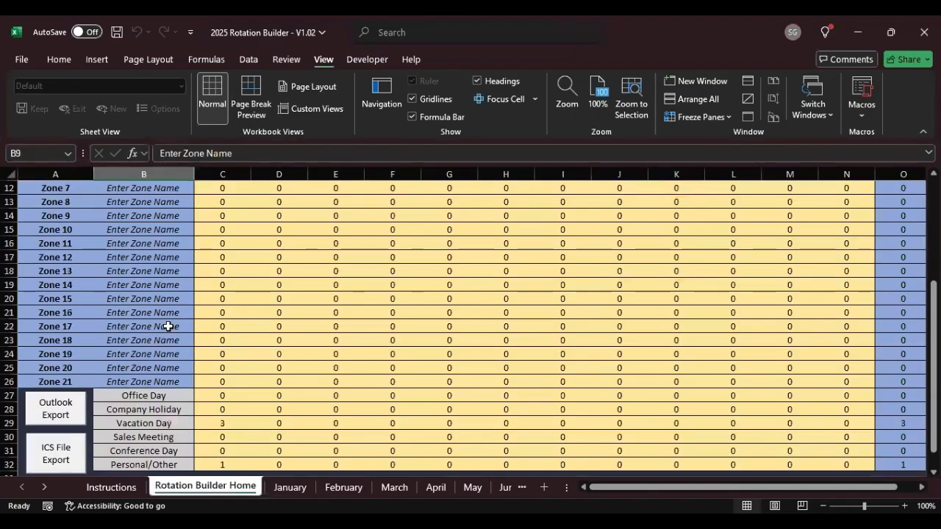
pyautogui.click(62, 410)
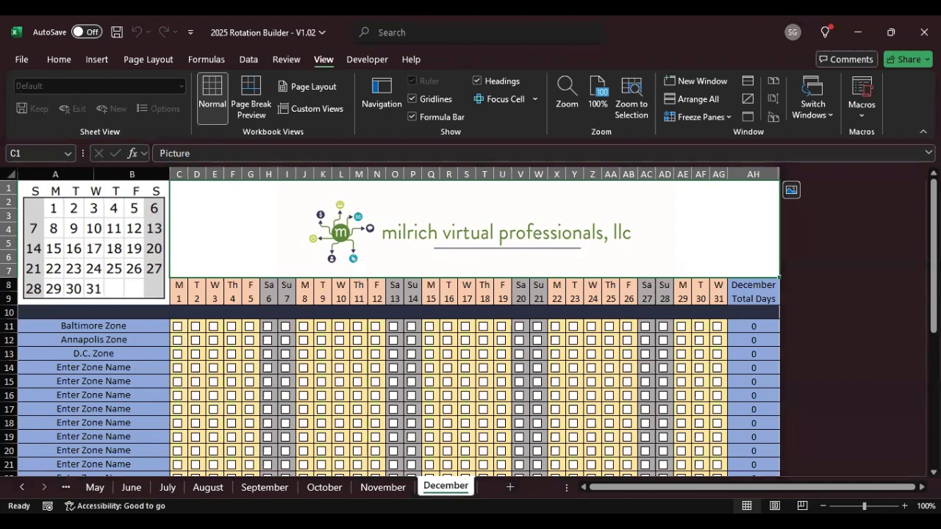
pyautogui.hotkey('alt', 'Tab')
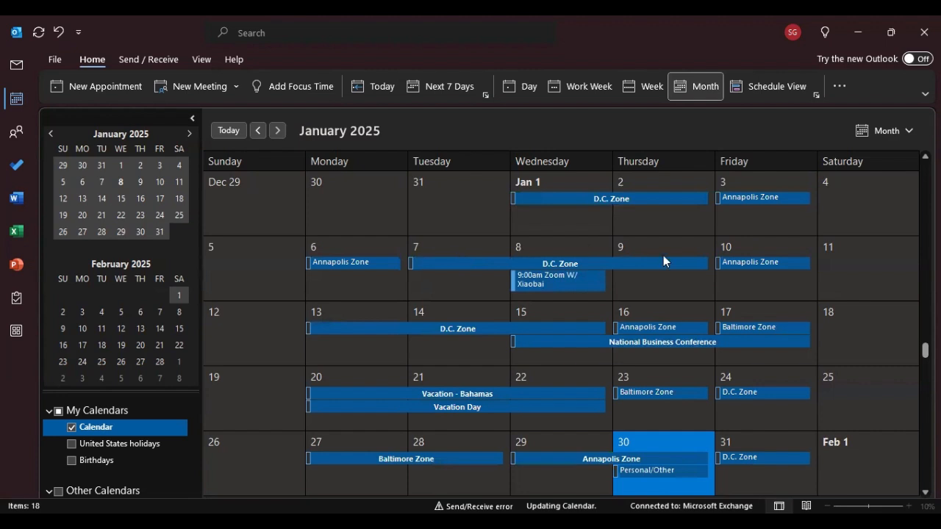
pyautogui.moveTo(585, 265)
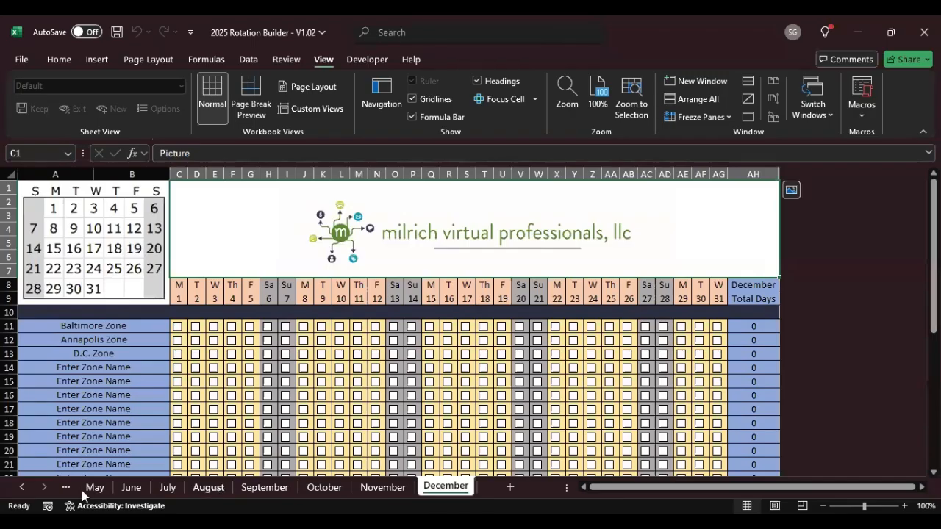
# Return to the rotation workbook and review the day counts on the Rotation Builder Home sheet and the rows of the January sheet
pyautogui.click(21, 488)
pyautogui.click(21, 488)
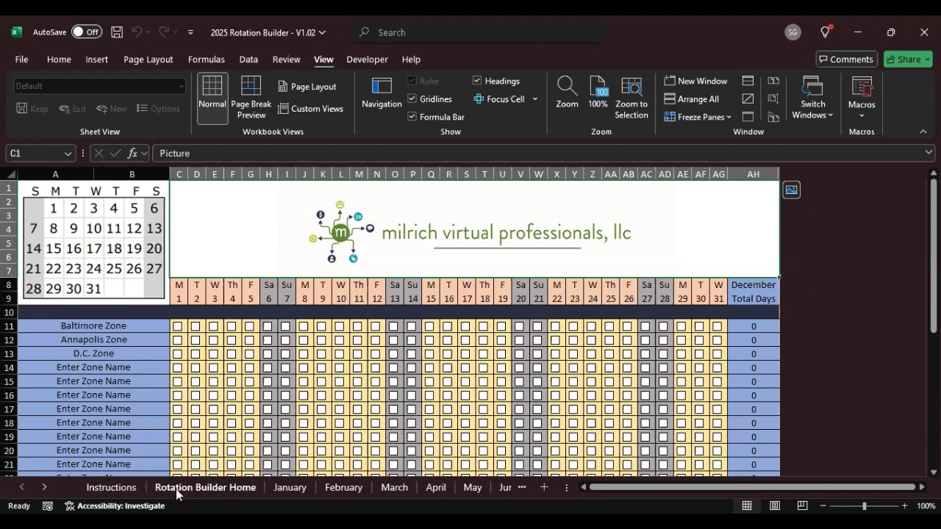
pyautogui.click(179, 489)
pyautogui.scroll(-1, 96, 401)
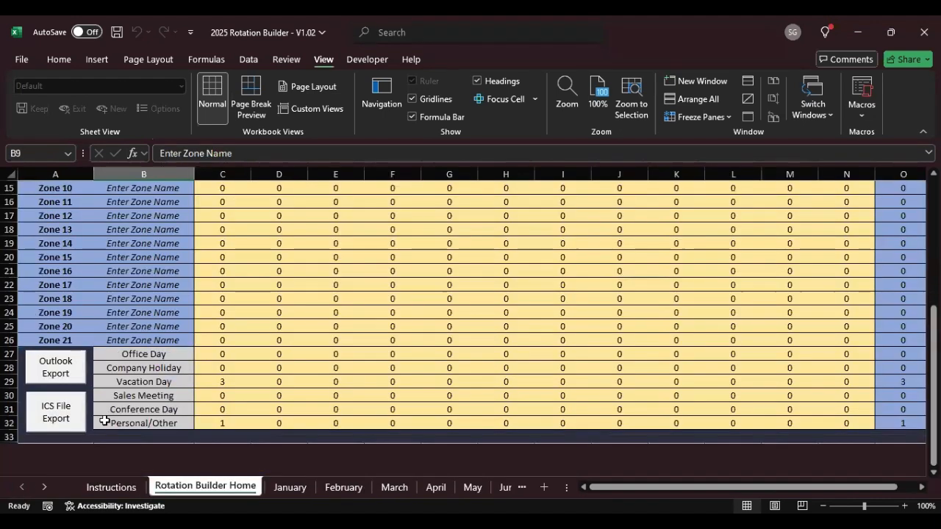
pyautogui.scroll(2, 103, 420)
pyautogui.scroll(1, 107, 421)
pyautogui.scroll(2, 107, 421)
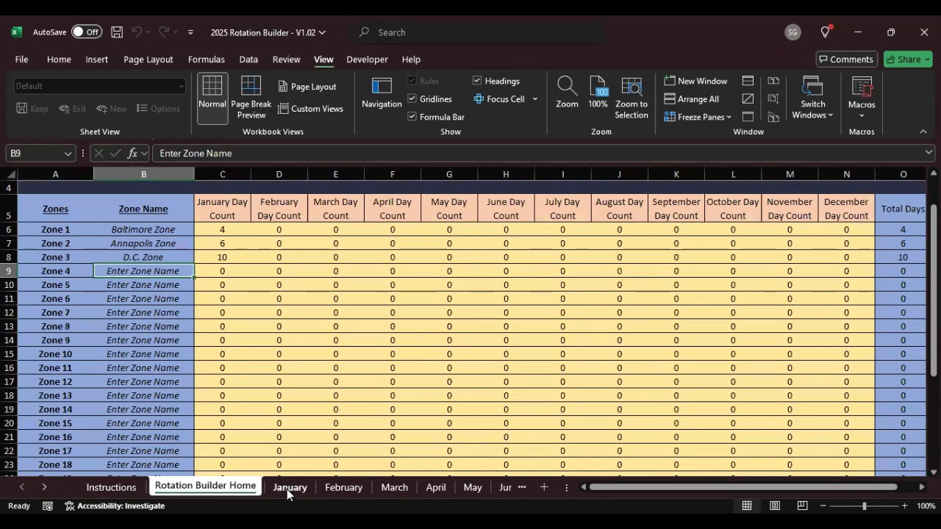
pyautogui.click(268, 488)
pyautogui.scroll(3, 230, 327)
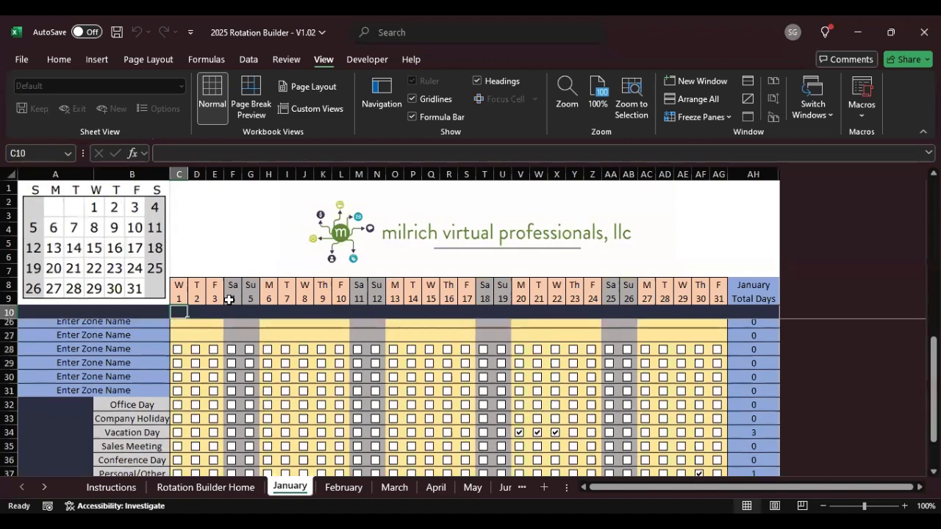
# Clear all marked days on the January sheet, and select the January 7–9 D.C. Zone event in the Outlook calendar
pyautogui.scroll(2, 230, 327)
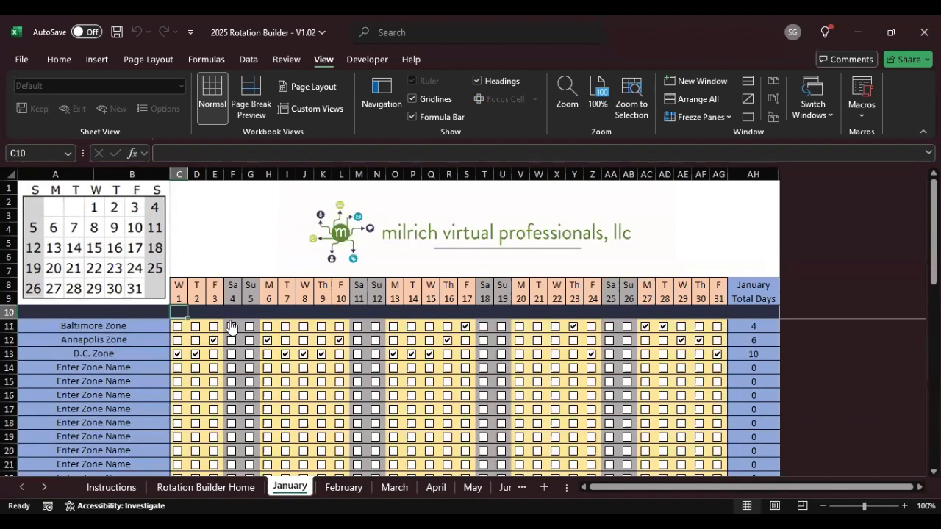
pyautogui.click(194, 360)
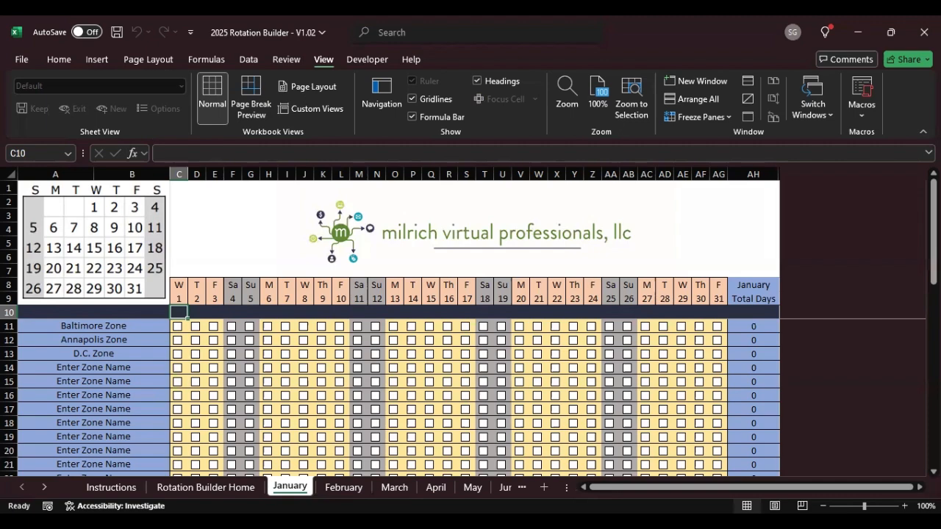
pyautogui.hotkey('alt', 'Tab')
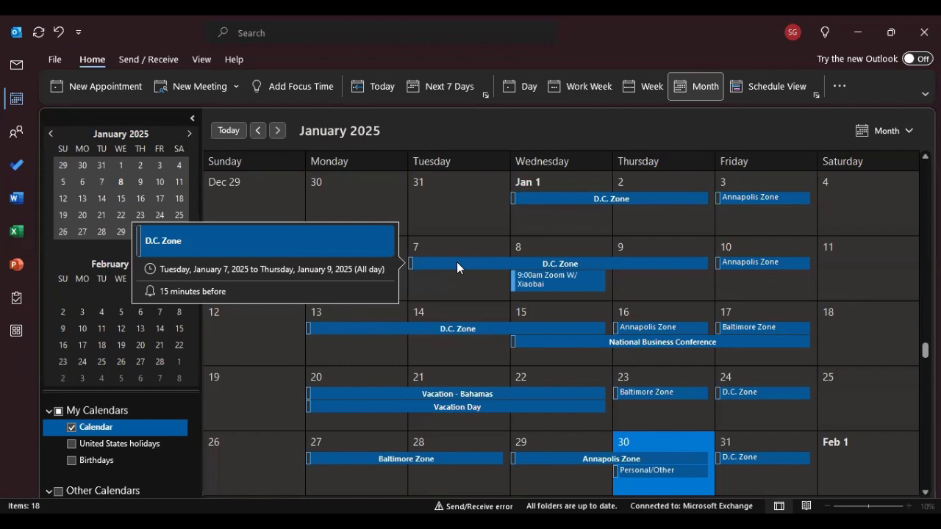
pyautogui.click(456, 262)
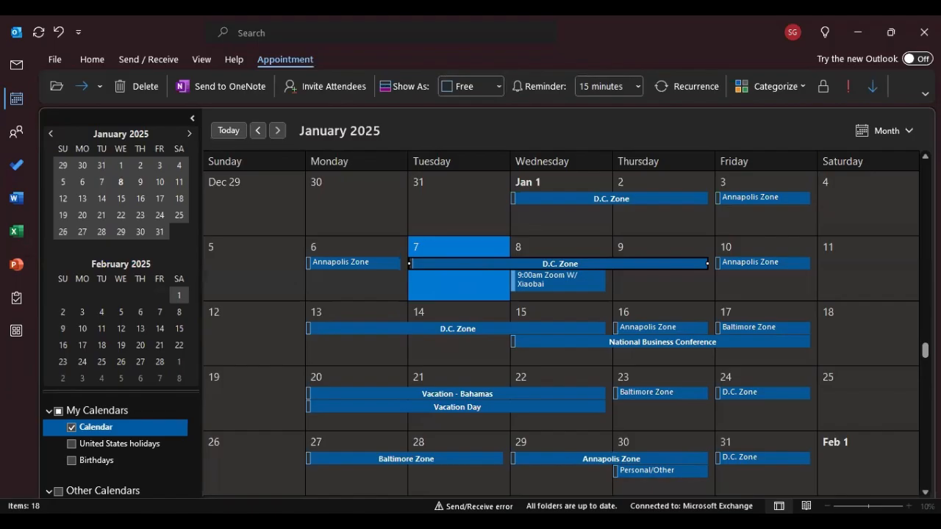
# Return to the rotation workbook and mark January 7, 8 and 9 as Baltimore Zone and Office Day on the January sheet
pyautogui.hotkey('alt', 'Tab')
pyautogui.click(285, 327)
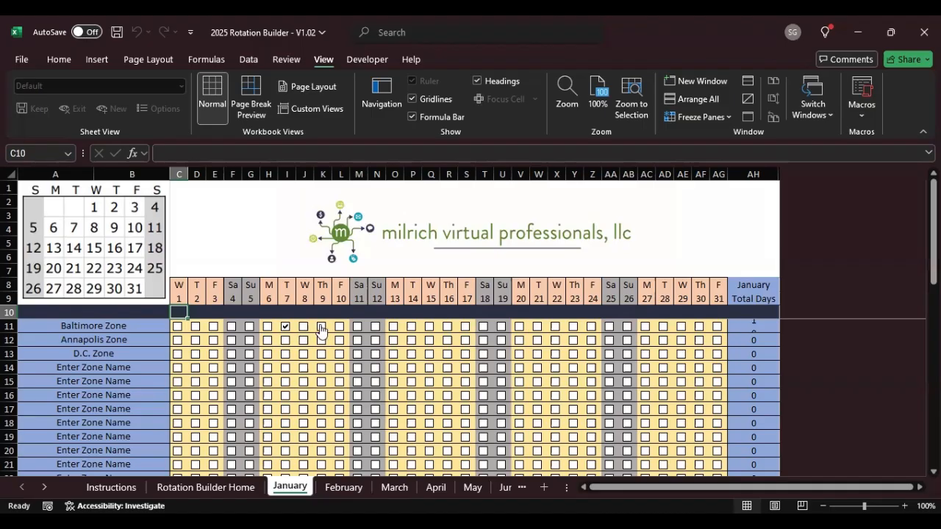
pyautogui.scroll(-5, 297, 395)
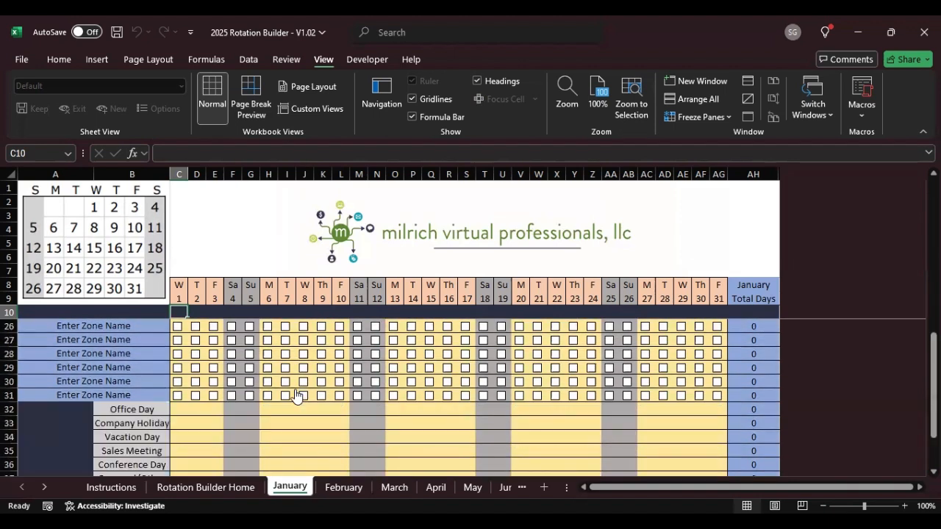
pyautogui.scroll(-2, 296, 396)
pyautogui.scroll(1, 286, 380)
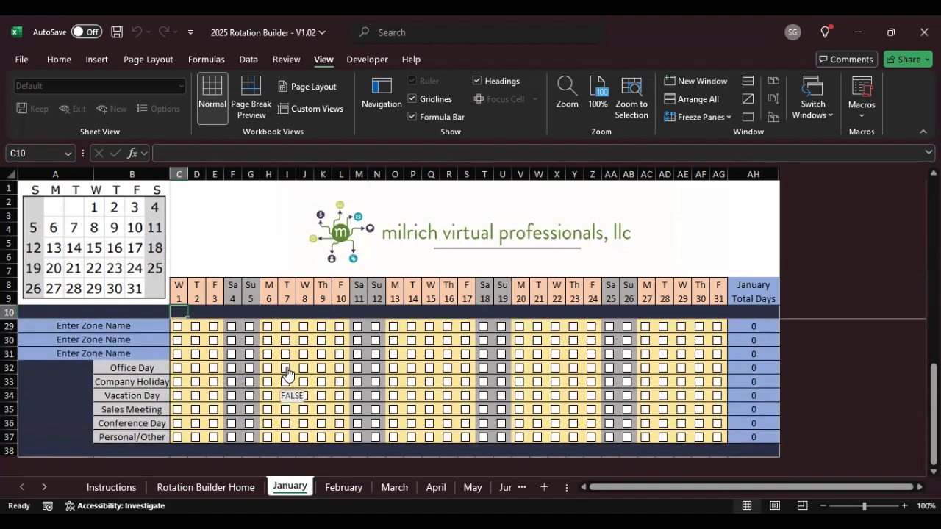
pyautogui.click(285, 368)
pyautogui.click(304, 368)
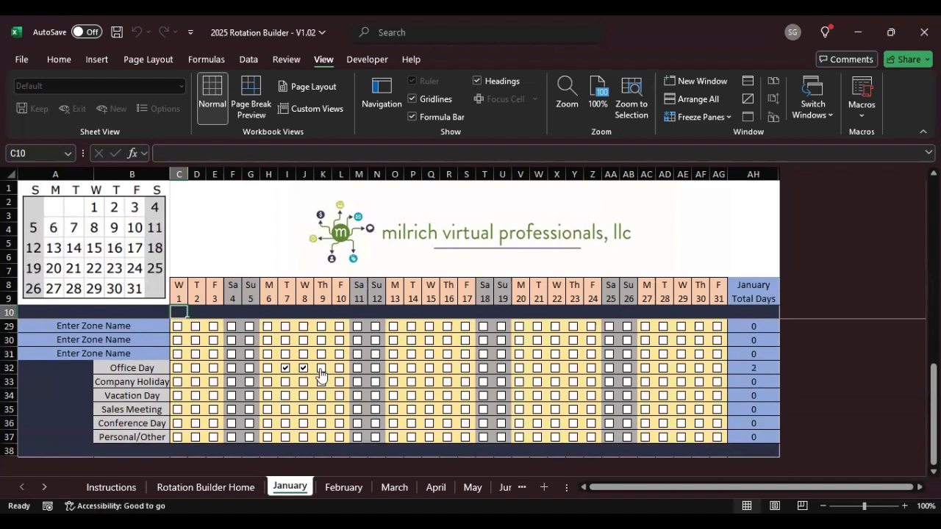
pyautogui.click(322, 368)
pyautogui.scroll(4, 321, 375)
pyautogui.scroll(2, 321, 375)
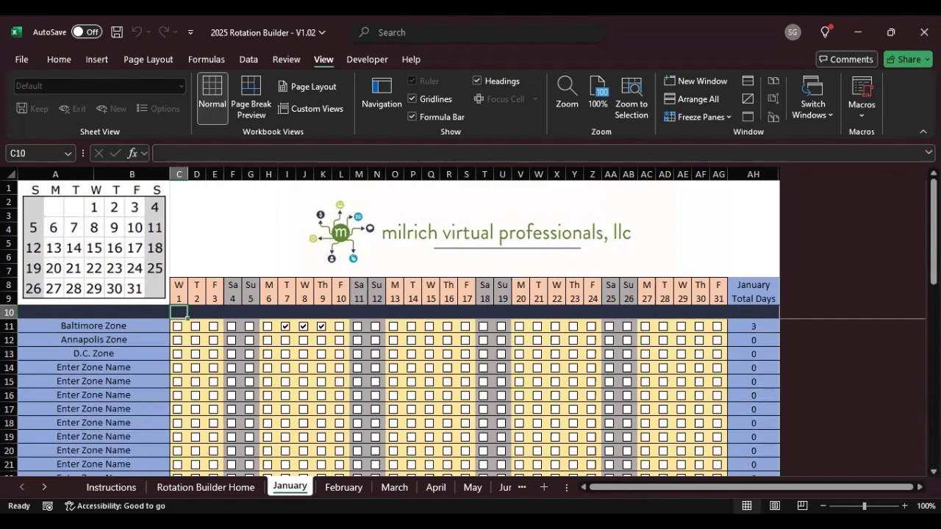
# Switch to Outlook, delete the January 7–9 D.C. Zone event from the calendar, and return to the rotation workbook
pyautogui.hotkey('alt', 'Tab')
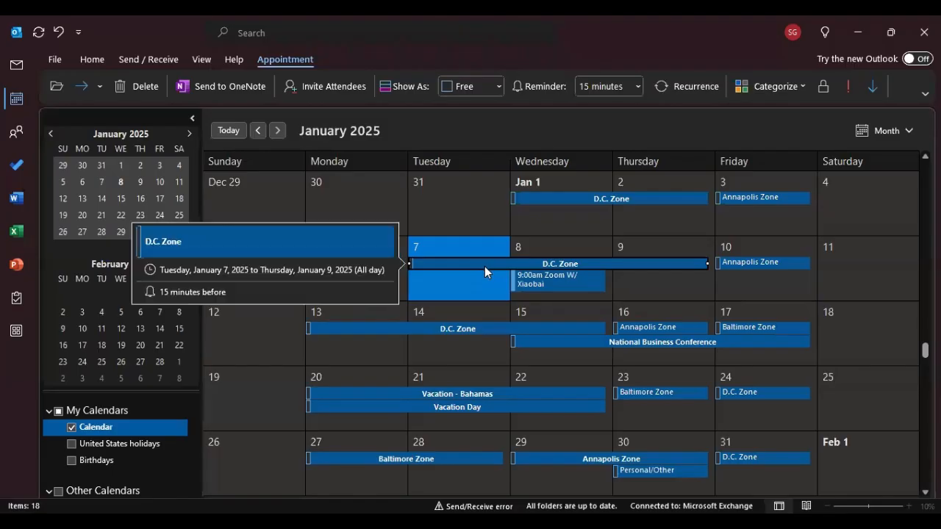
pyautogui.press('Delete')
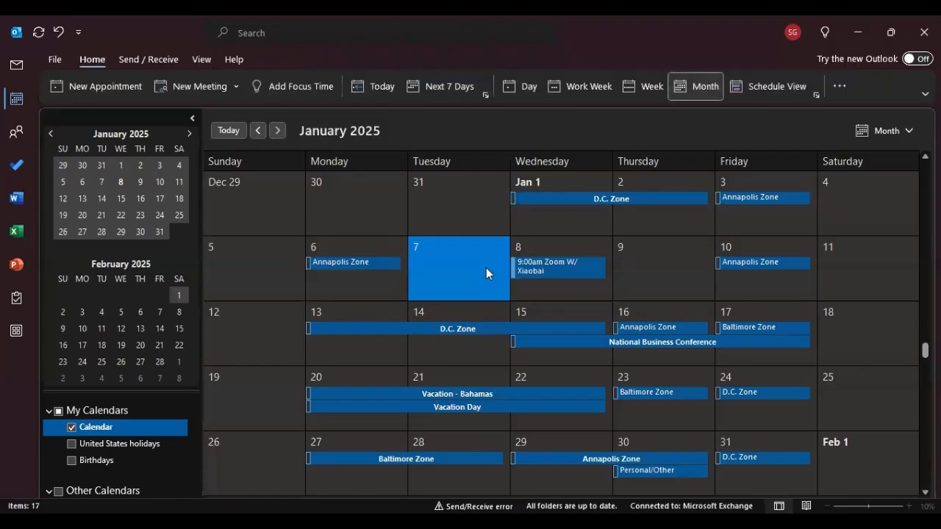
pyautogui.hotkey('alt', 'Tab')
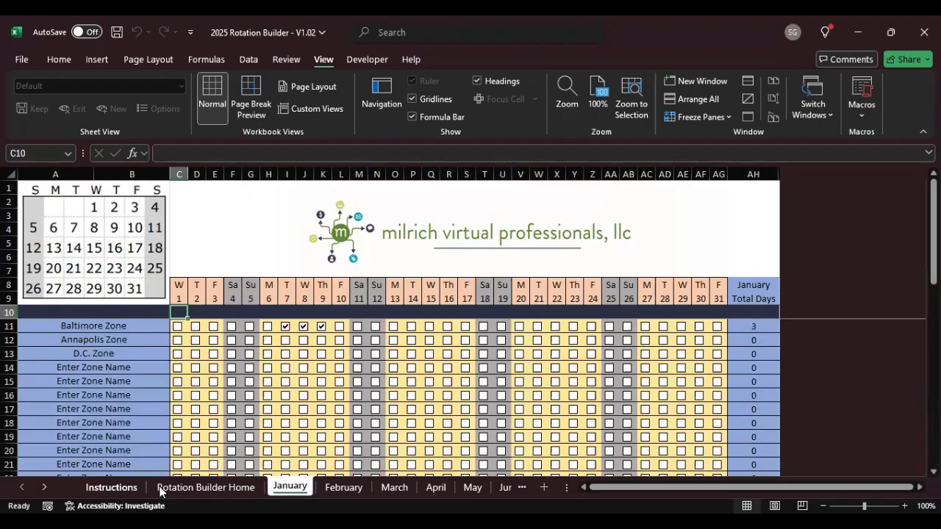
# Export the rotation from the Rotation Builder Home sheet as the iCalendar file CalendarEvents in Downloads
pyautogui.click(161, 487)
pyautogui.scroll(-7, 58, 290)
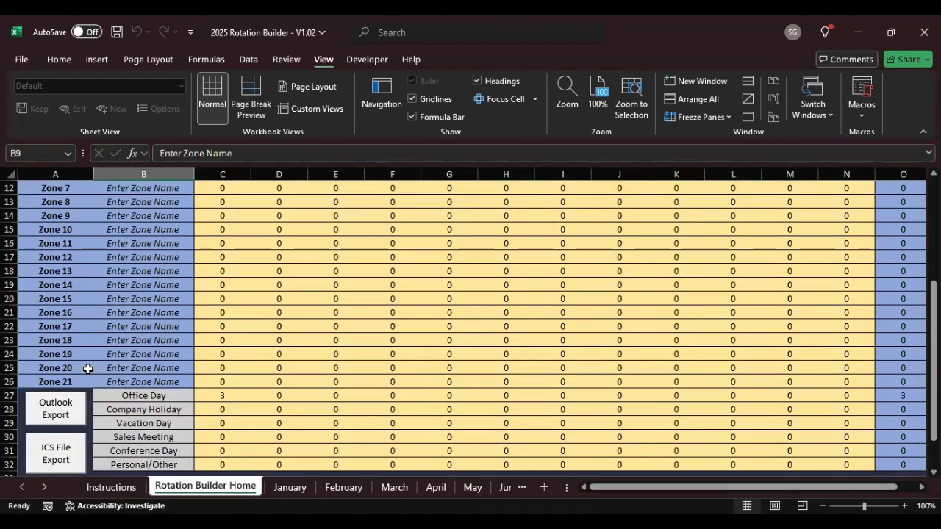
pyautogui.click(58, 290)
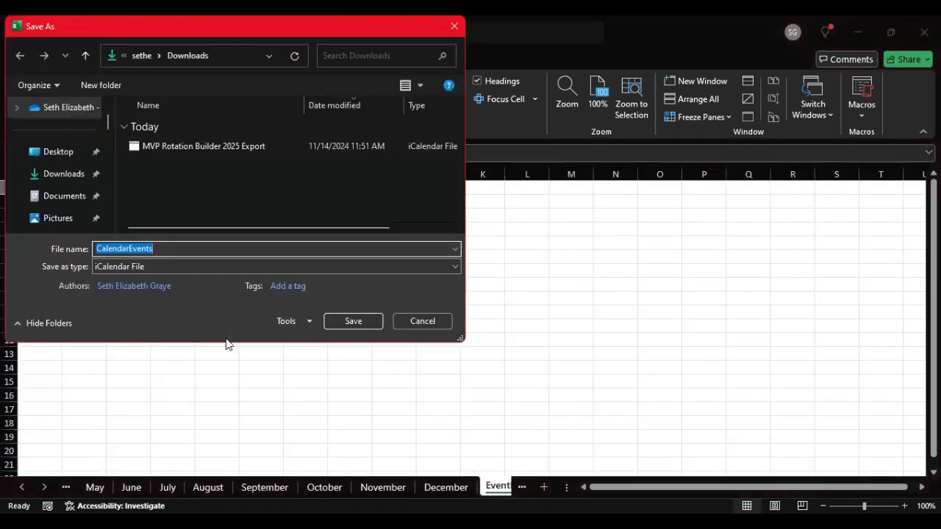
pyautogui.click(594, 441)
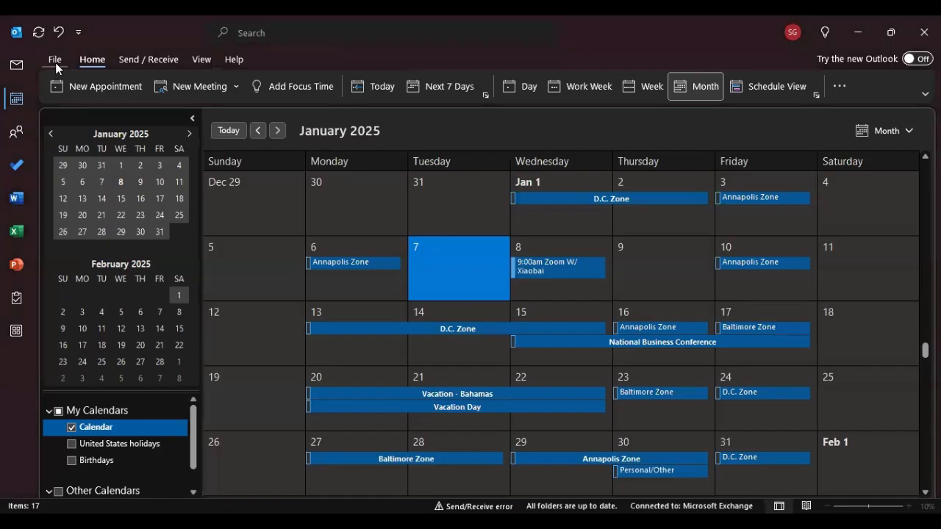
# Import the CalendarEvents iCalendar file from Downloads into the Outlook calendar, and return to the Rotation Builder Home sheet in the workbook
pyautogui.click(55, 60)
pyautogui.click(56, 125)
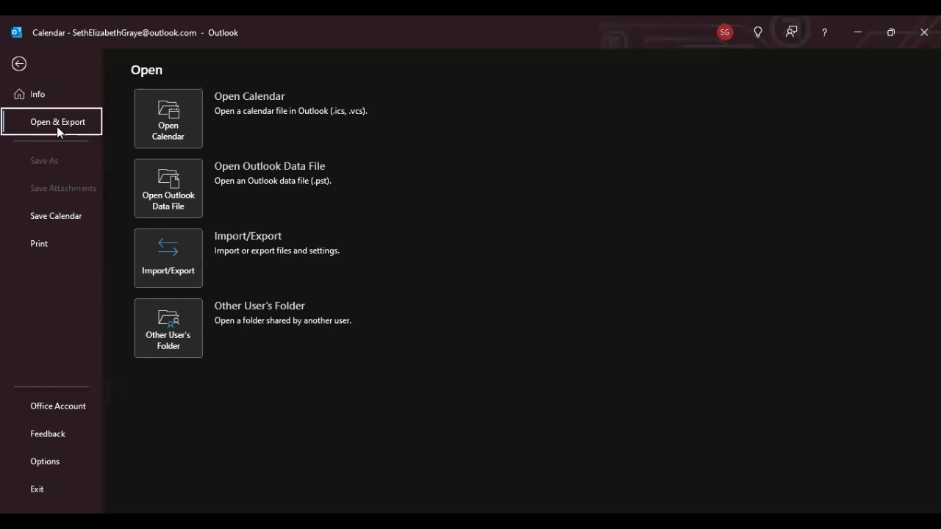
pyautogui.click(167, 256)
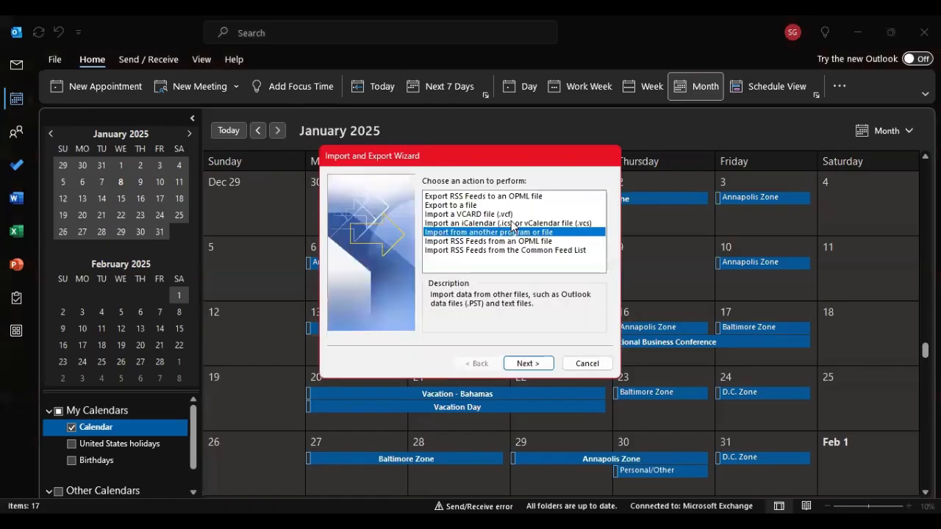
pyautogui.click(507, 223)
pyautogui.click(535, 363)
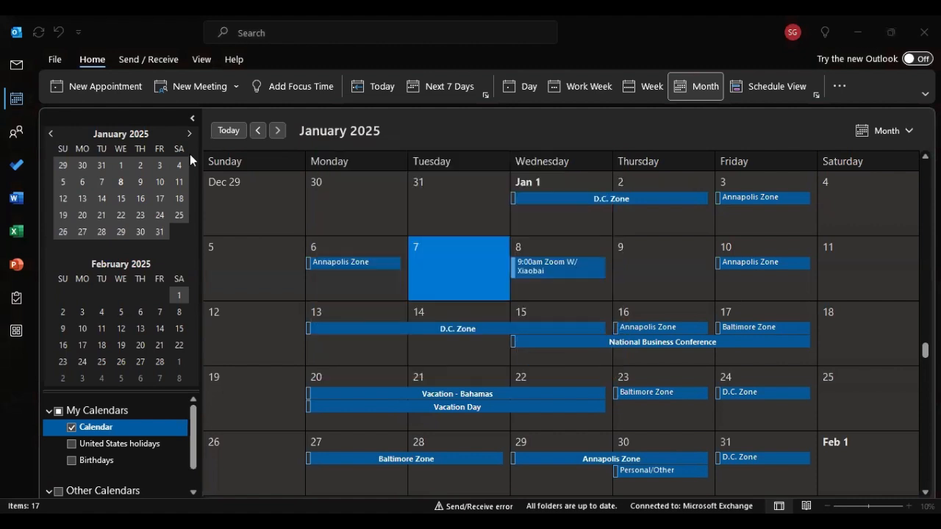
pyautogui.click(70, 175)
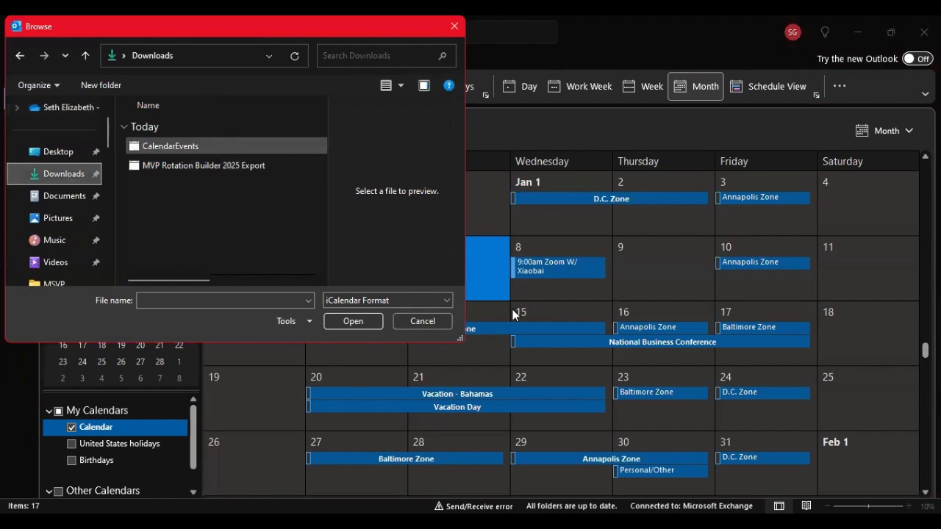
pyautogui.press('Return')
pyautogui.click(477, 309)
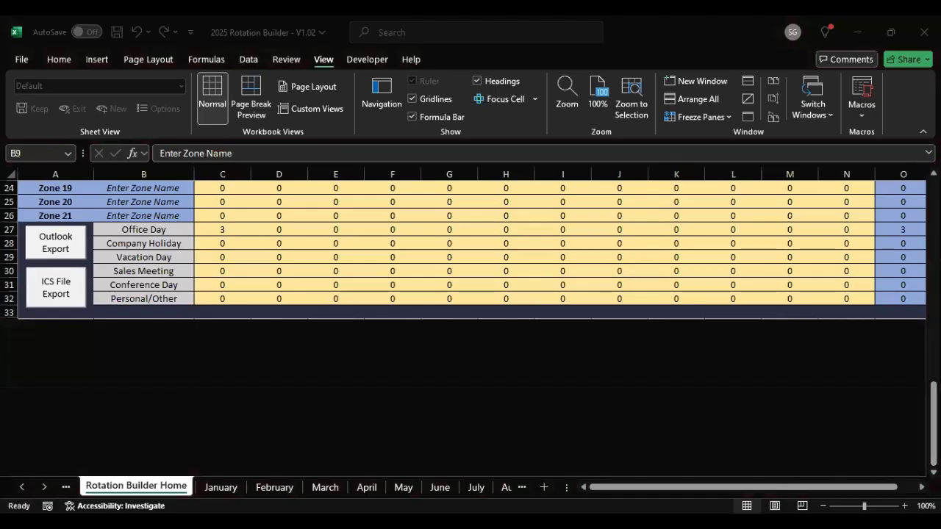
pyautogui.click(293, 341)
pyautogui.scroll(8, 293, 341)
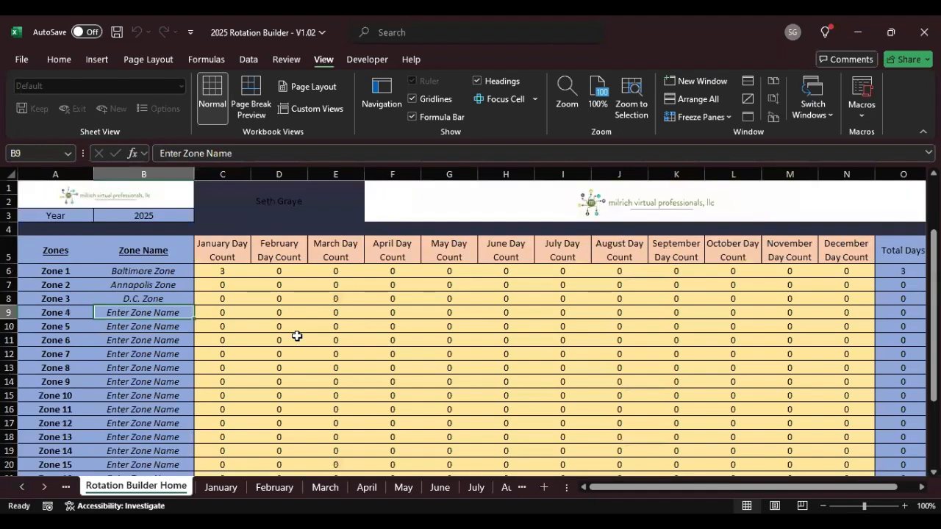